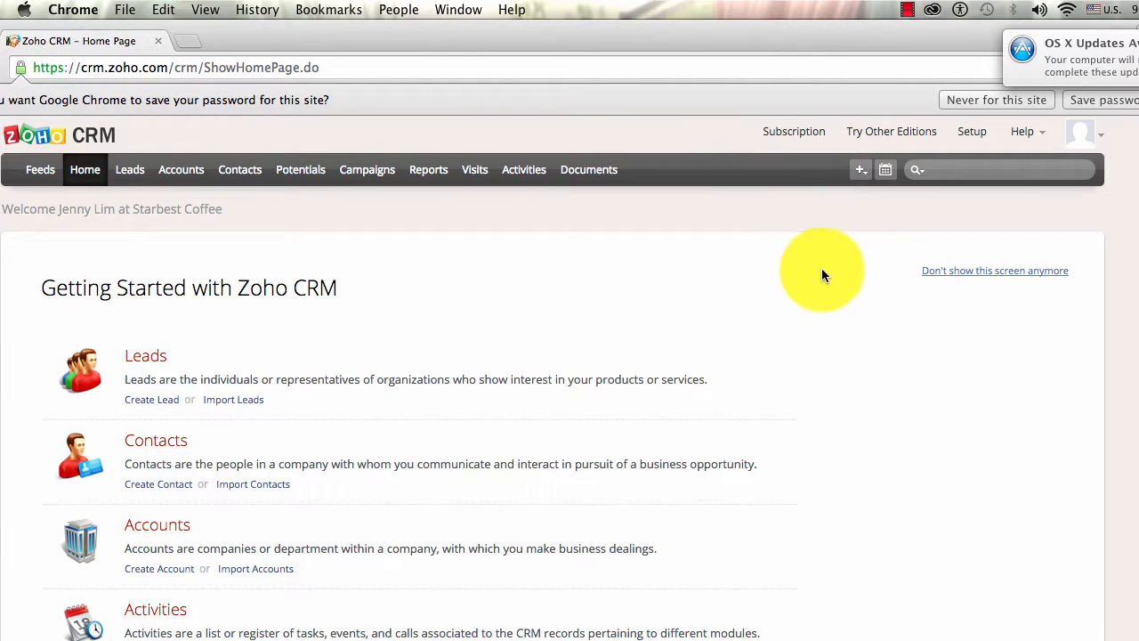
- Go to Setup > Website Integration > Web Forms, with Leads as the module
click(974, 134)
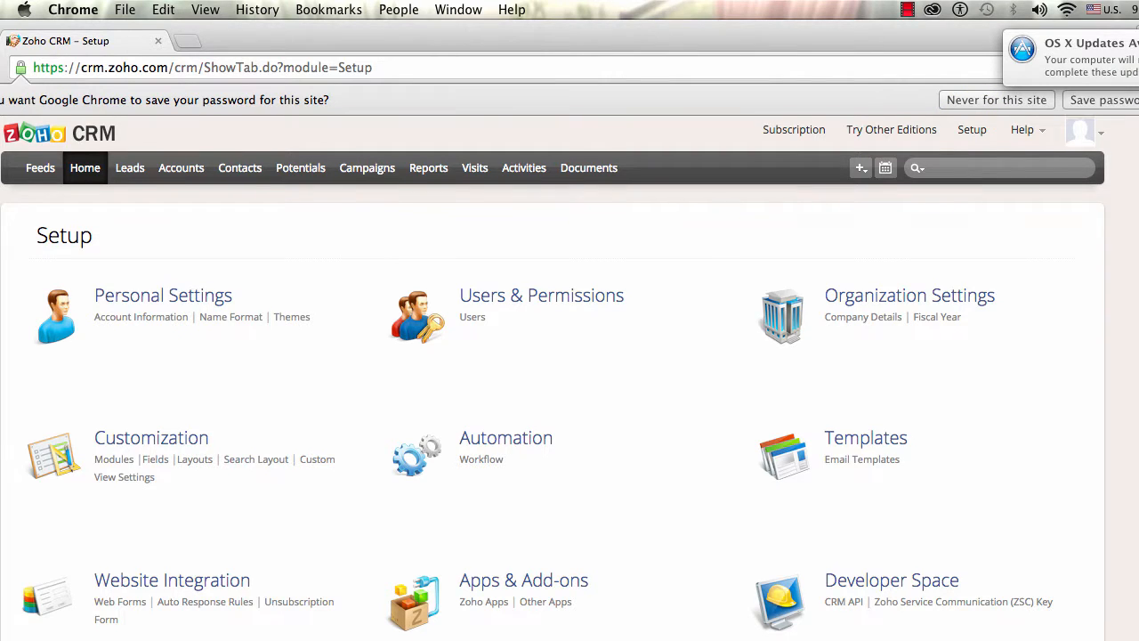
scroll(420, 511, down, 3)
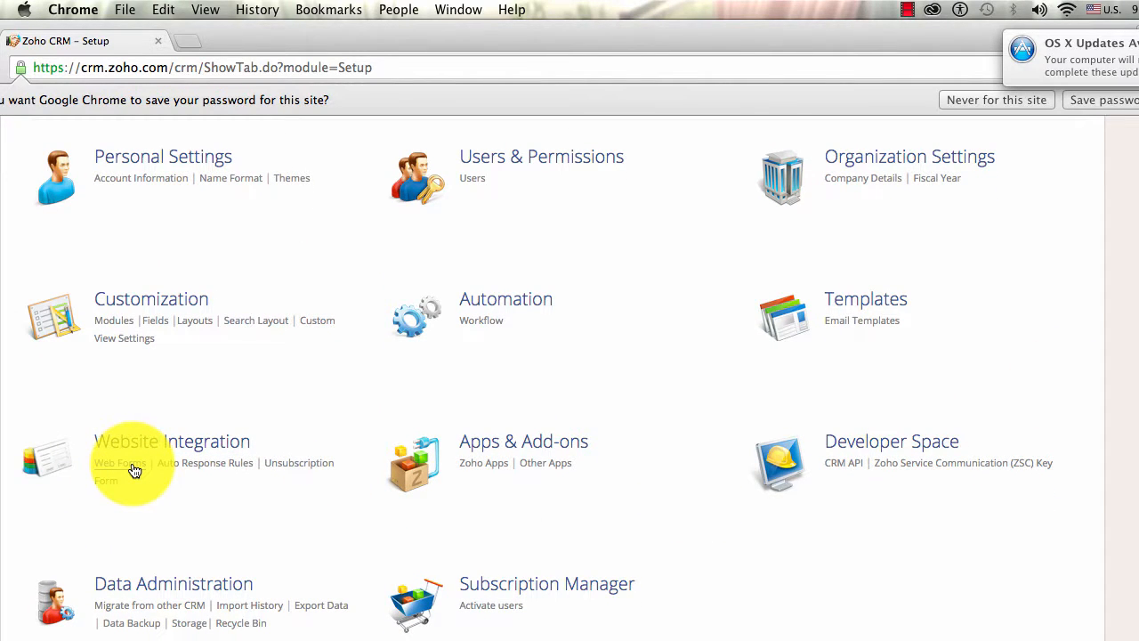
click(120, 463)
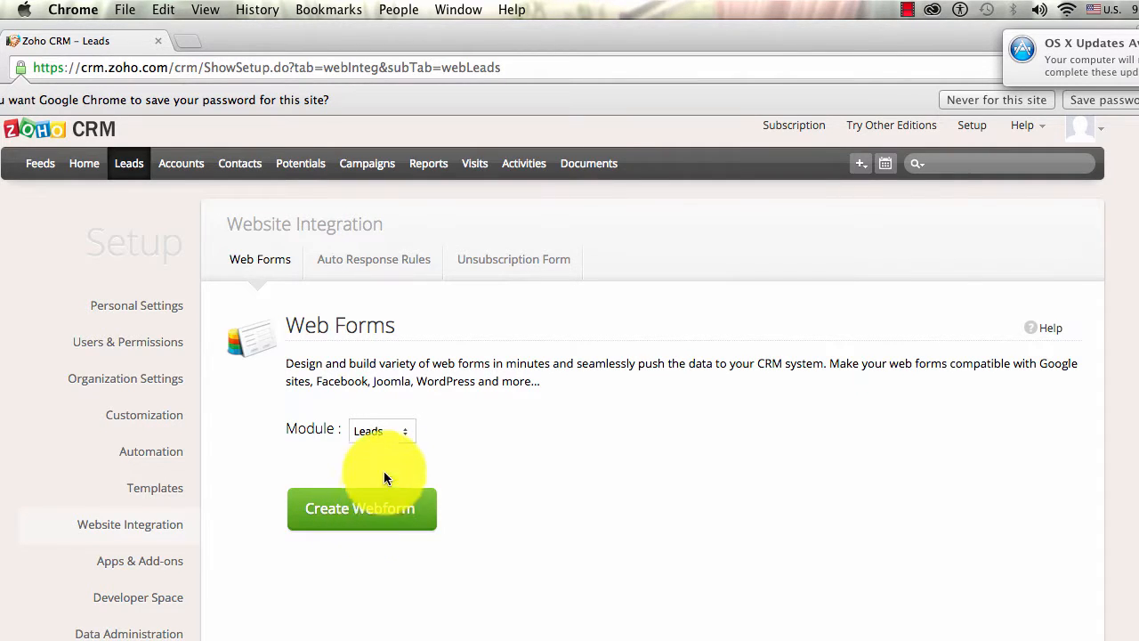
- Create a new Leads webform and add Company, First Name, Title and Email fields
click(384, 518)
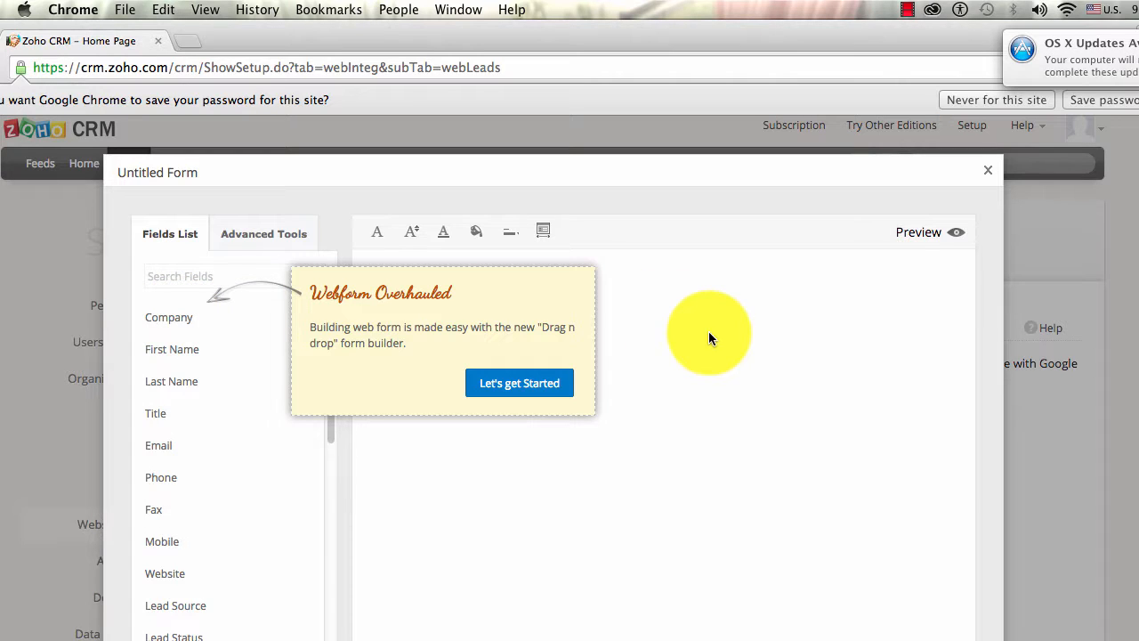
click(526, 386)
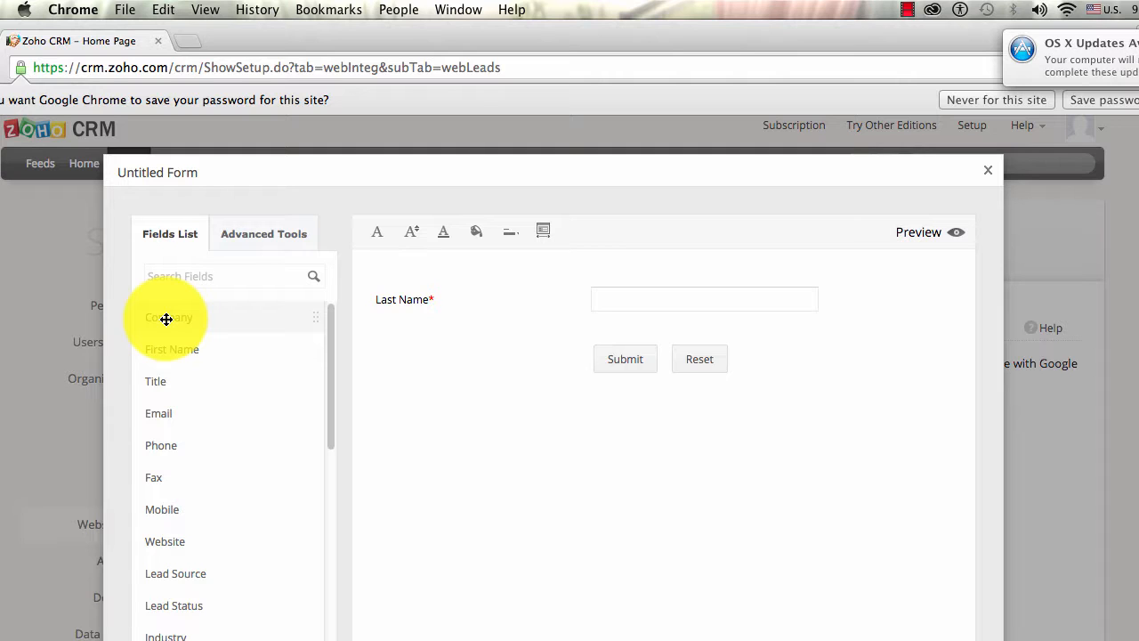
drag(167, 319, 444, 276)
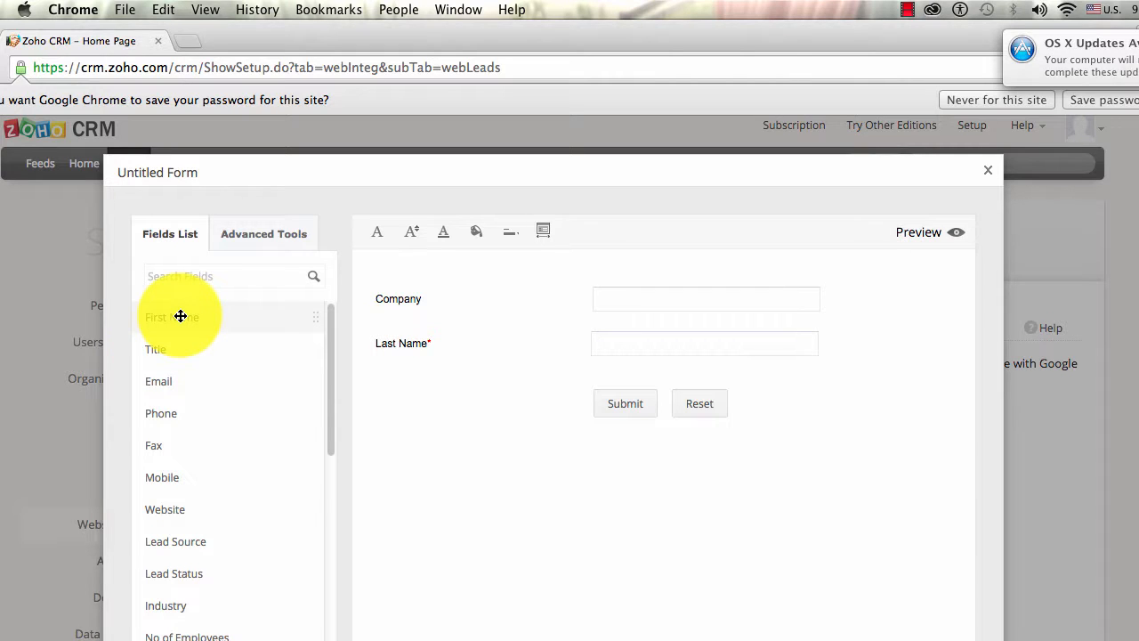
drag(181, 316, 404, 337)
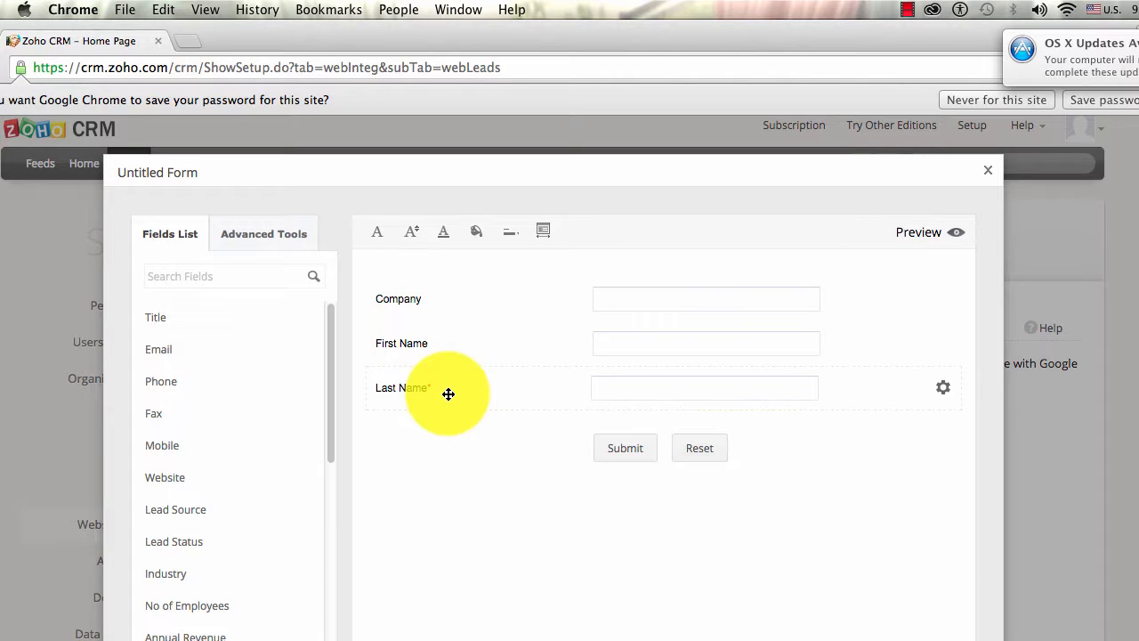
drag(178, 318, 433, 445)
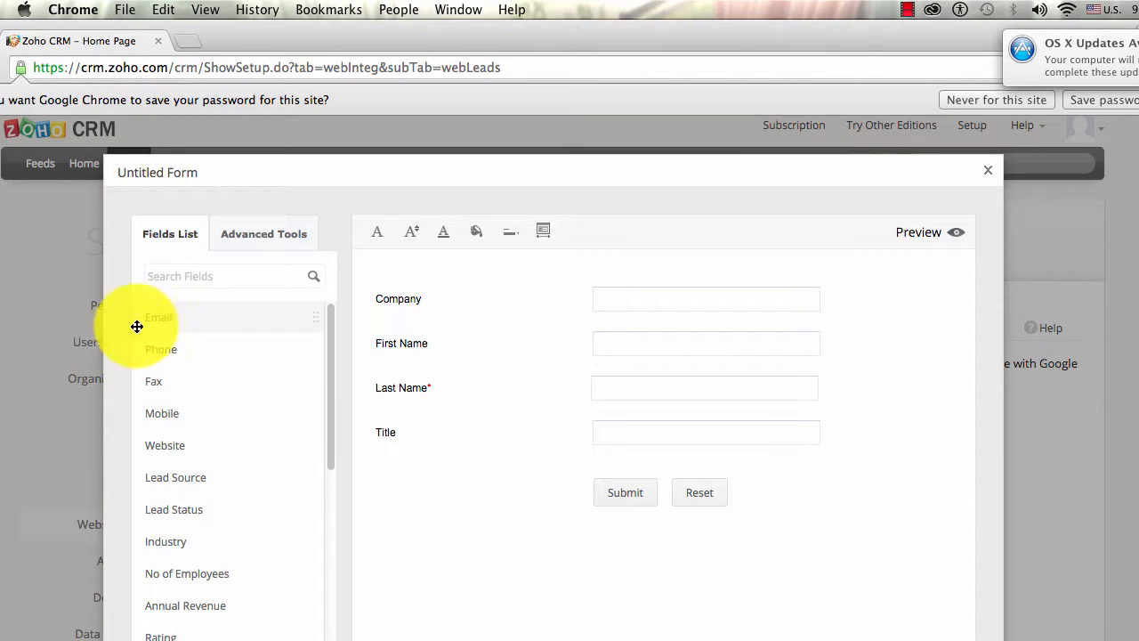
drag(134, 322, 420, 497)
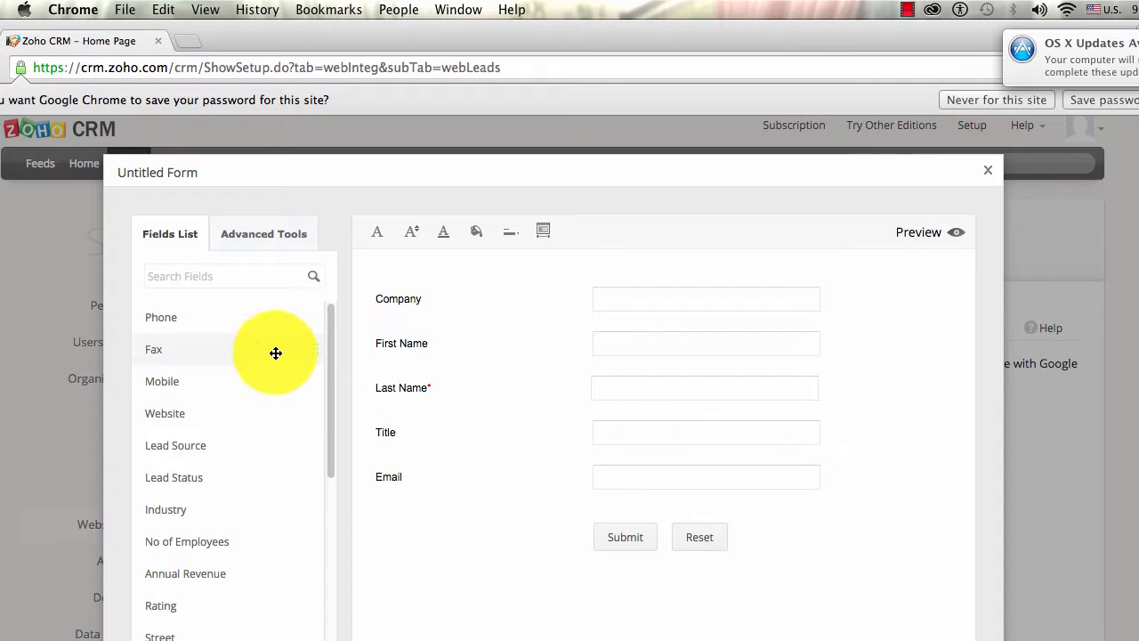
- Add the Phone, Mobile and Description fields below Email
drag(199, 315, 429, 537)
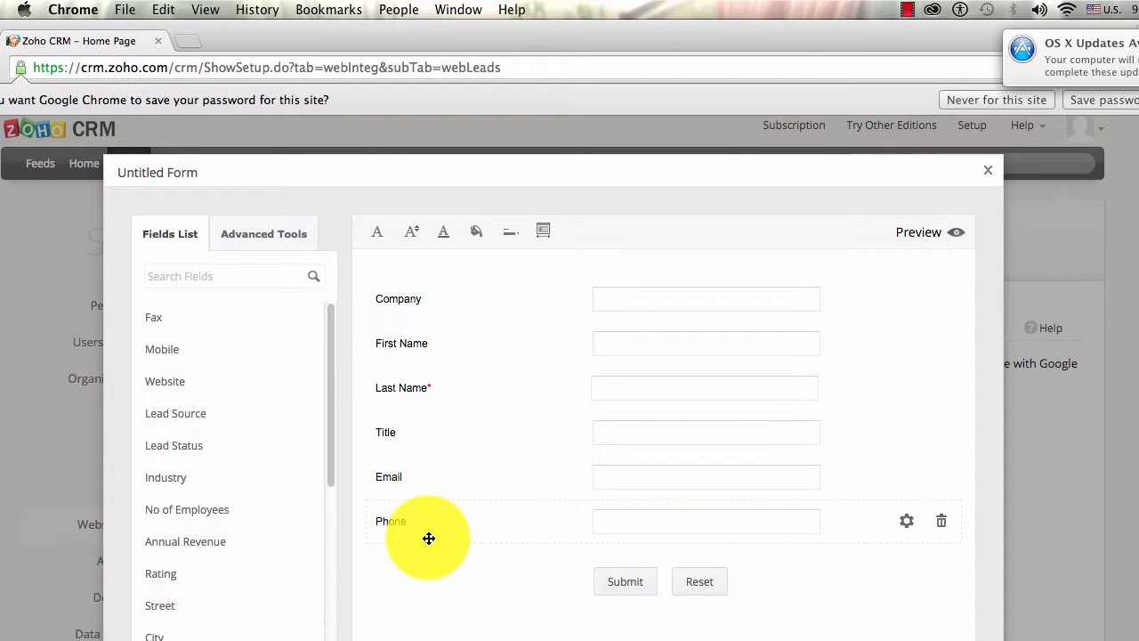
drag(165, 349, 430, 578)
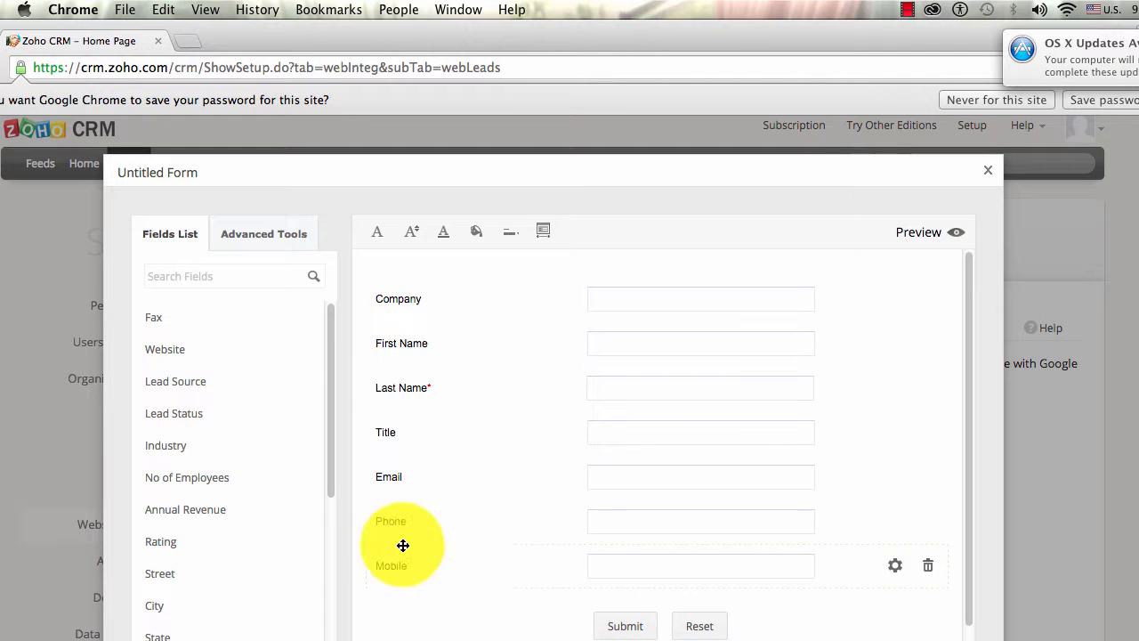
drag(328, 477, 327, 599)
drag(211, 522, 448, 600)
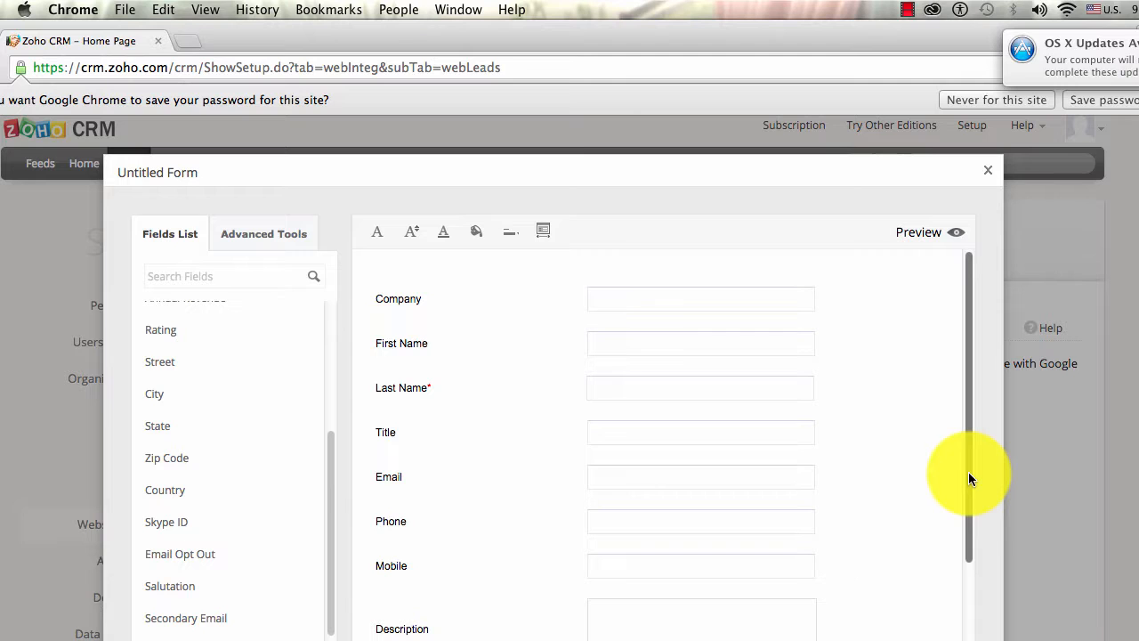
drag(968, 478, 1000, 394)
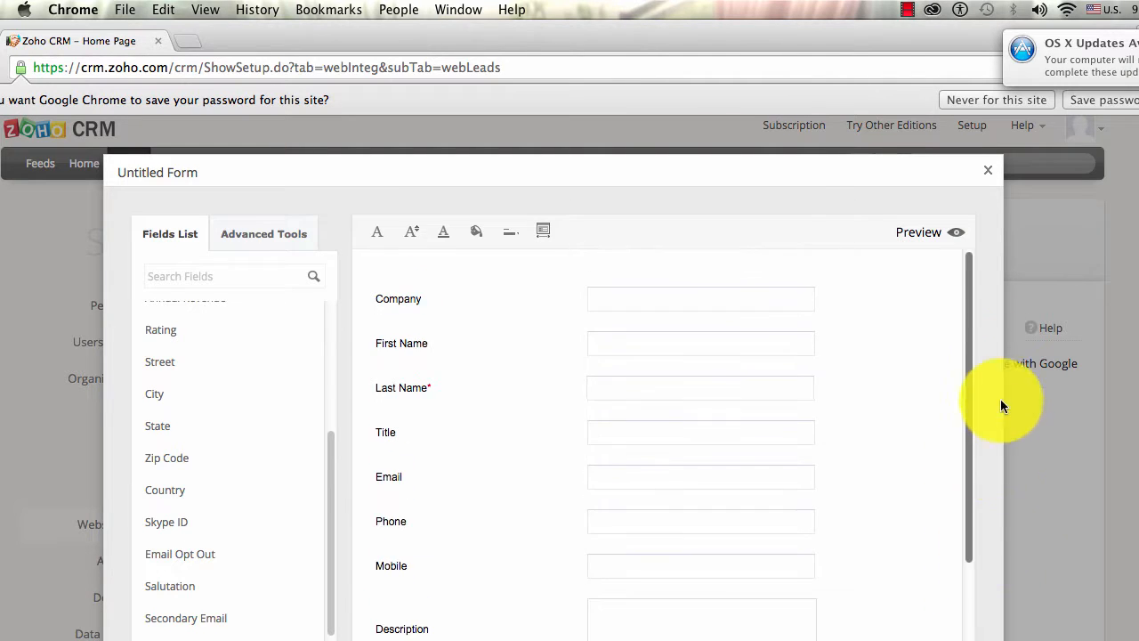
- Preview the webform, close the preview, and continue to the Form Details step
click(922, 233)
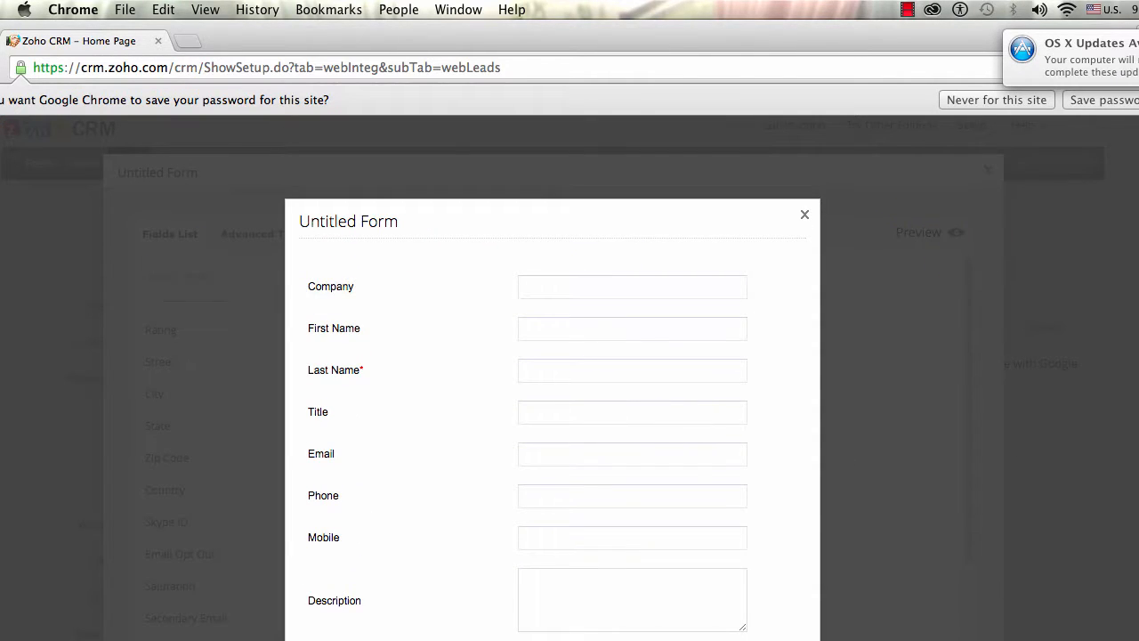
scroll(552, 374, down, 2)
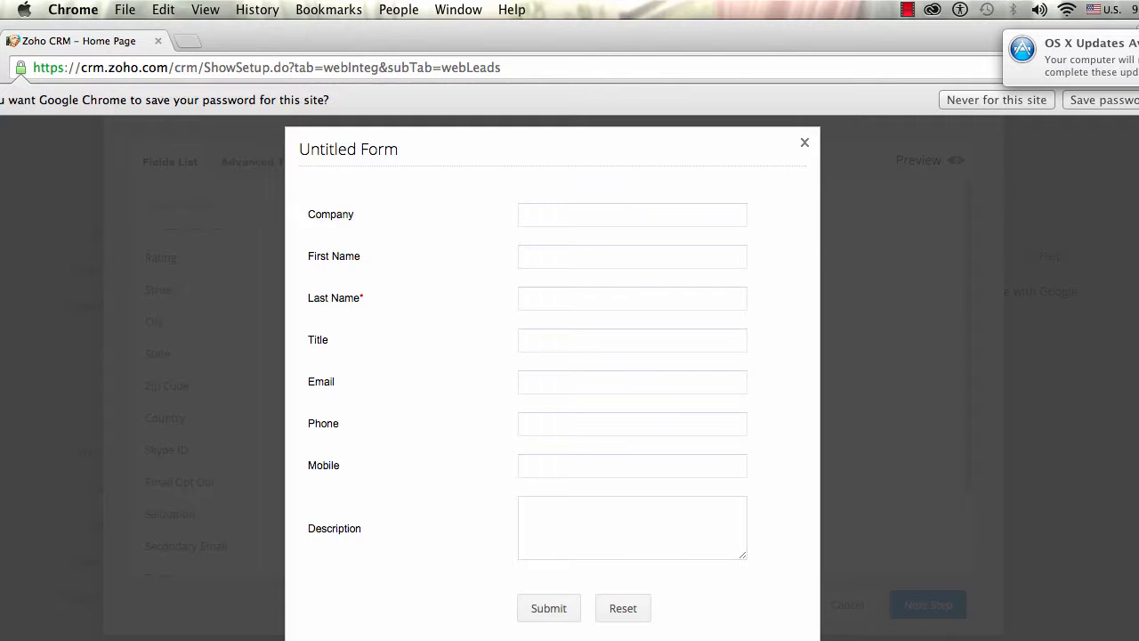
click(805, 147)
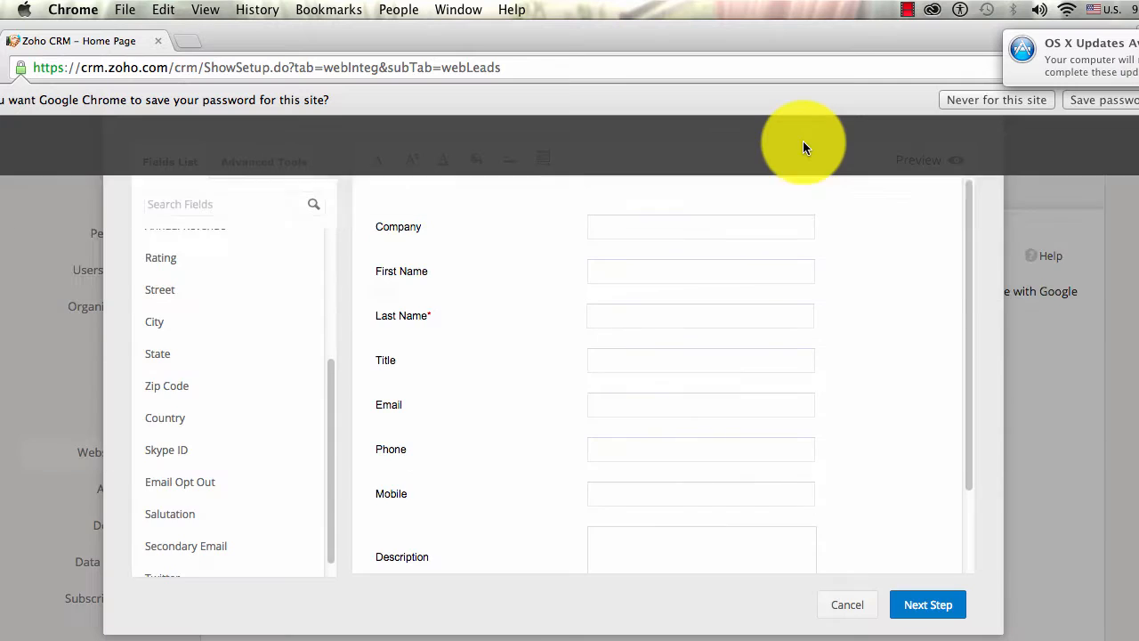
click(945, 612)
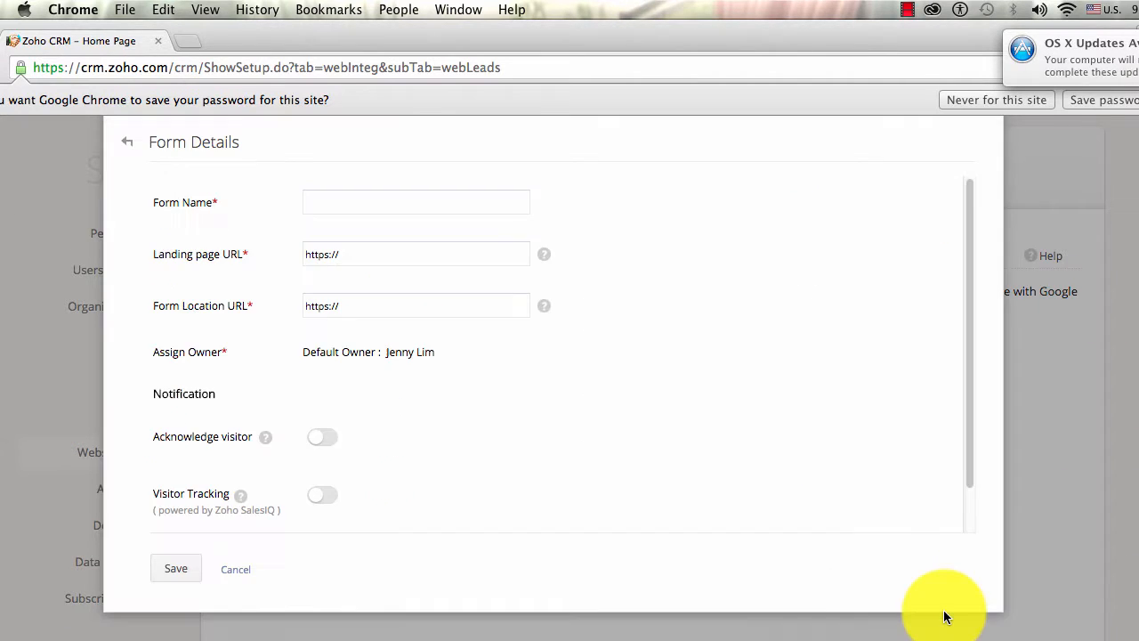
- Name the form 'Starbest Coffee Leads Form' with landing page starbest10995099.wordpress.com/thank-you/
click(374, 192)
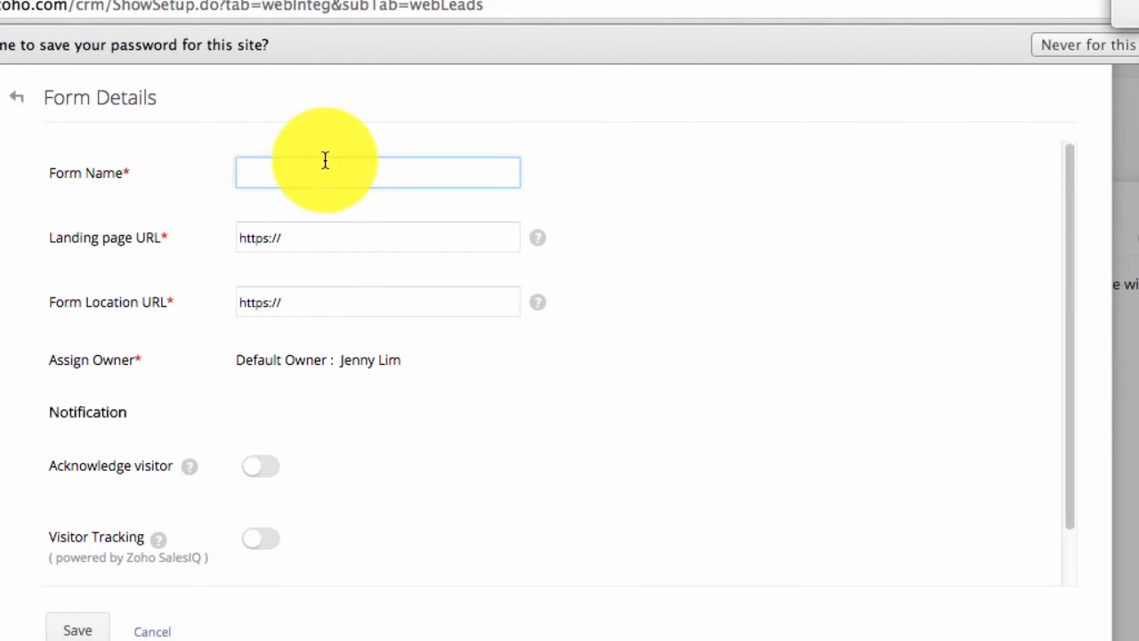
text(Starbest )
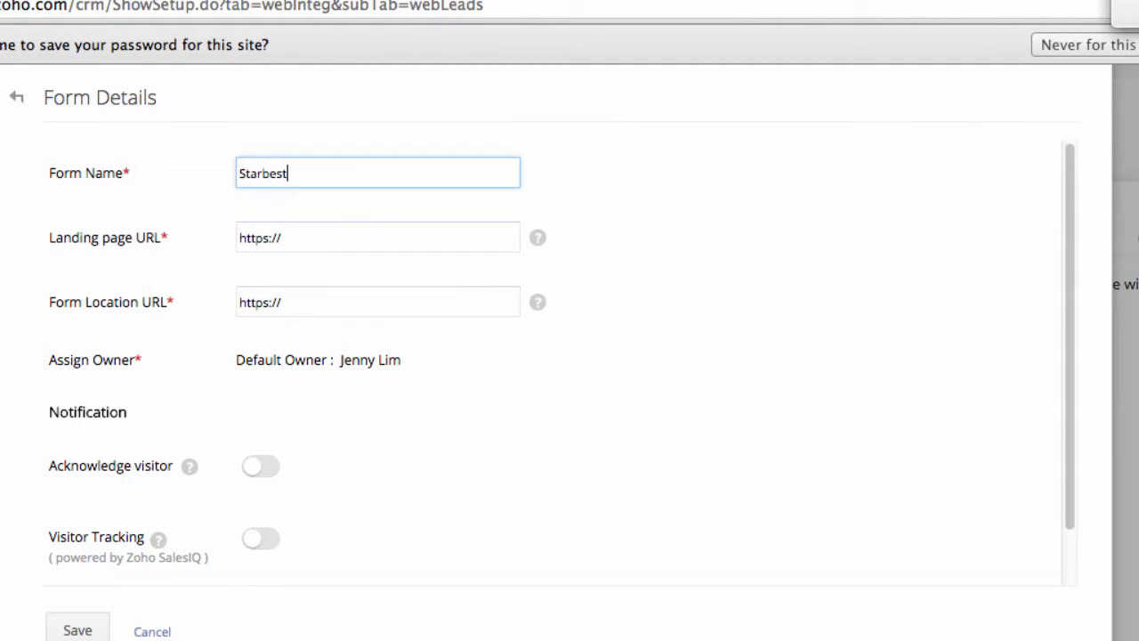
text(Coffee Lea)
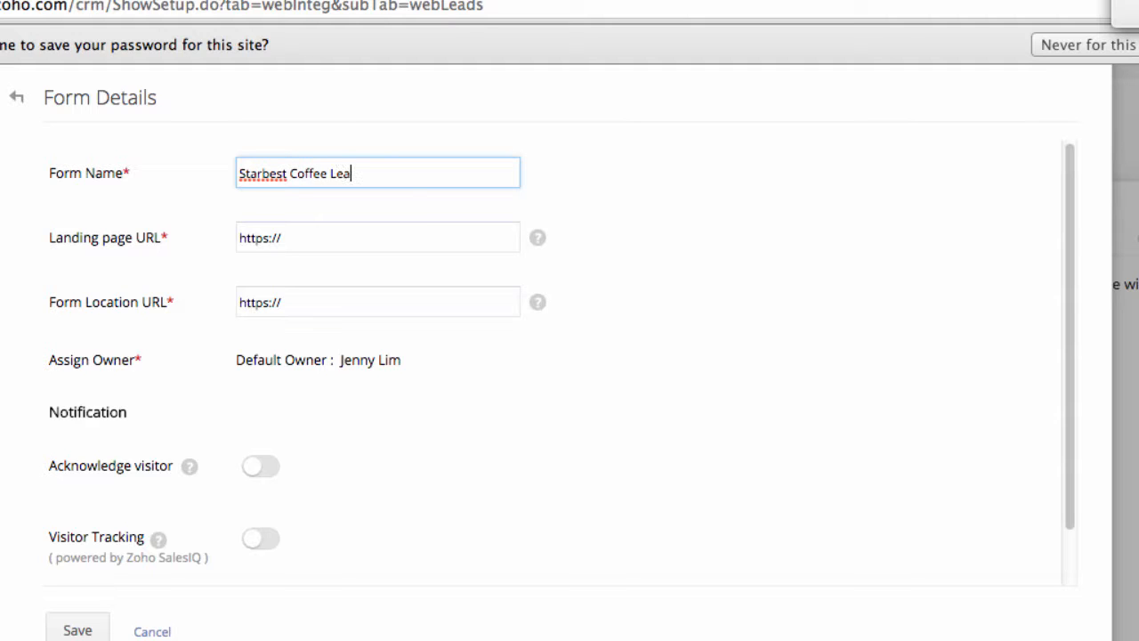
text(ds Form)
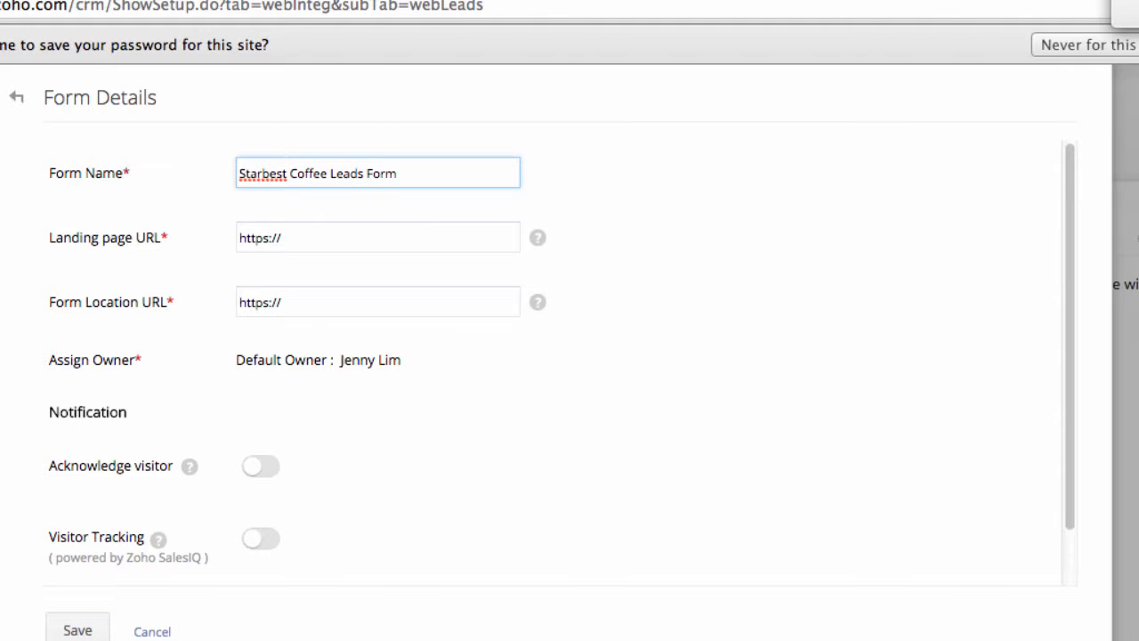
click(338, 243)
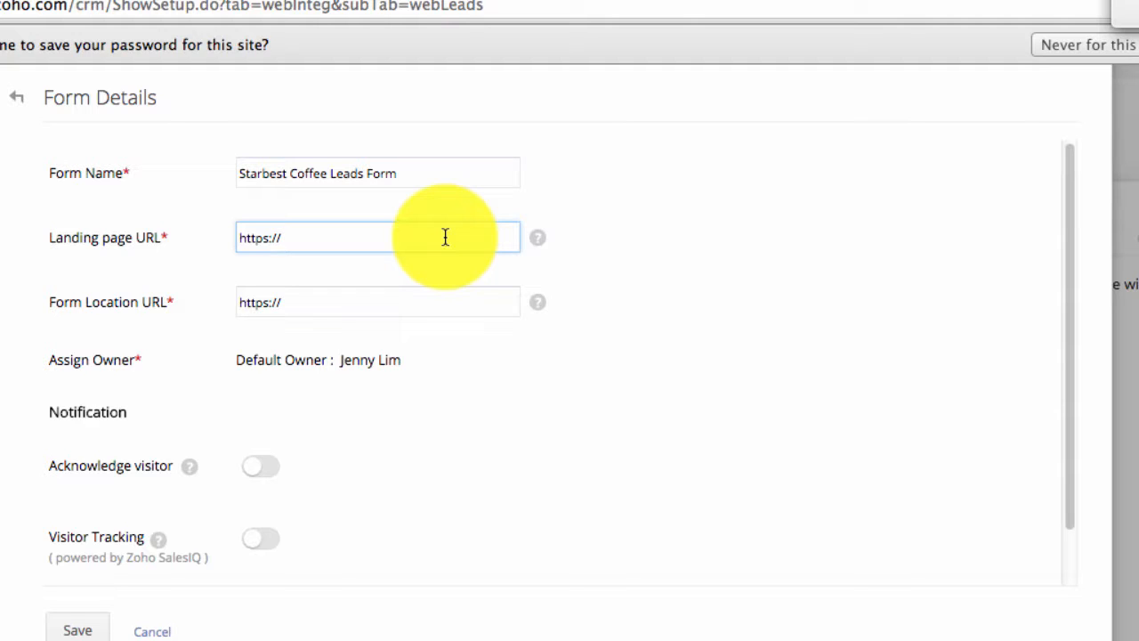
text(starbest)
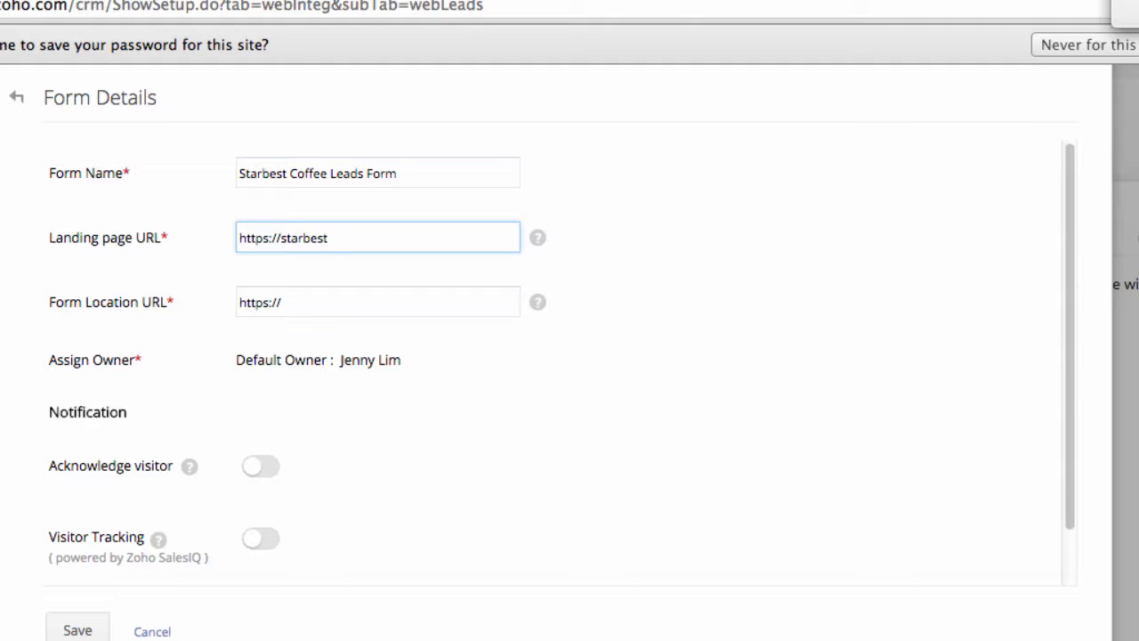
text(10995099.wordpr)
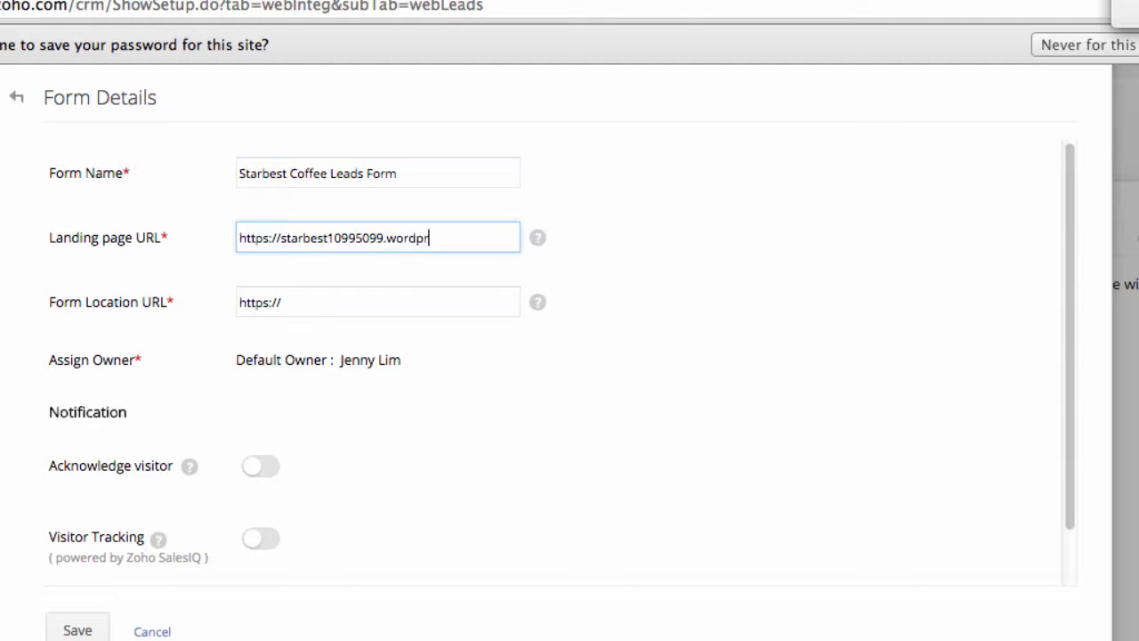
text(ess.com/thank-you)
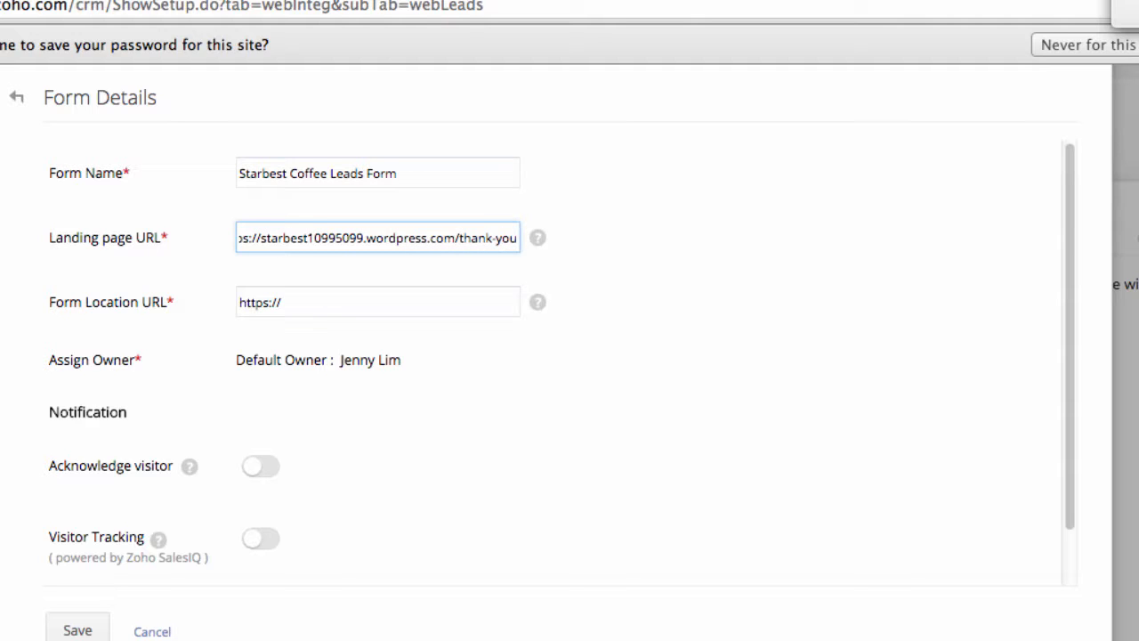
text(/)
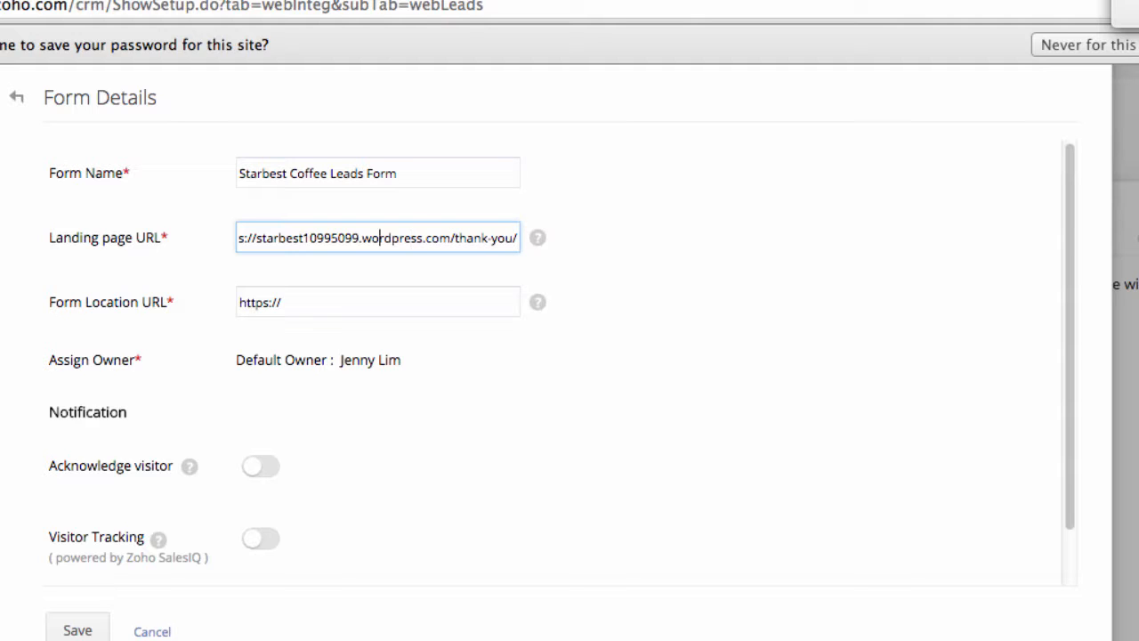
key(Left)
key(Left)
key(Left)
key(Left)
key(Left)
key(Left)
key(Left)
key(Left)
key(Left)
key(Left)
key(Left)
key(Left)
key(Left)
key(Left)
key(Left)
key(Left)
key(Left)
key(Left)
key(Left)
key(Left)
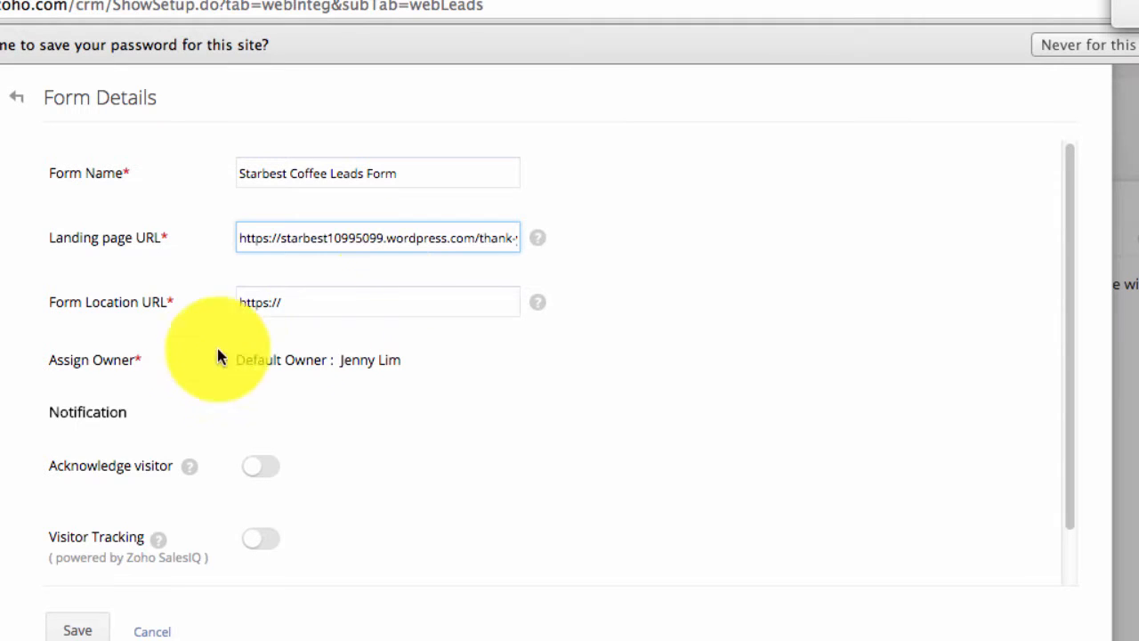
click(325, 305)
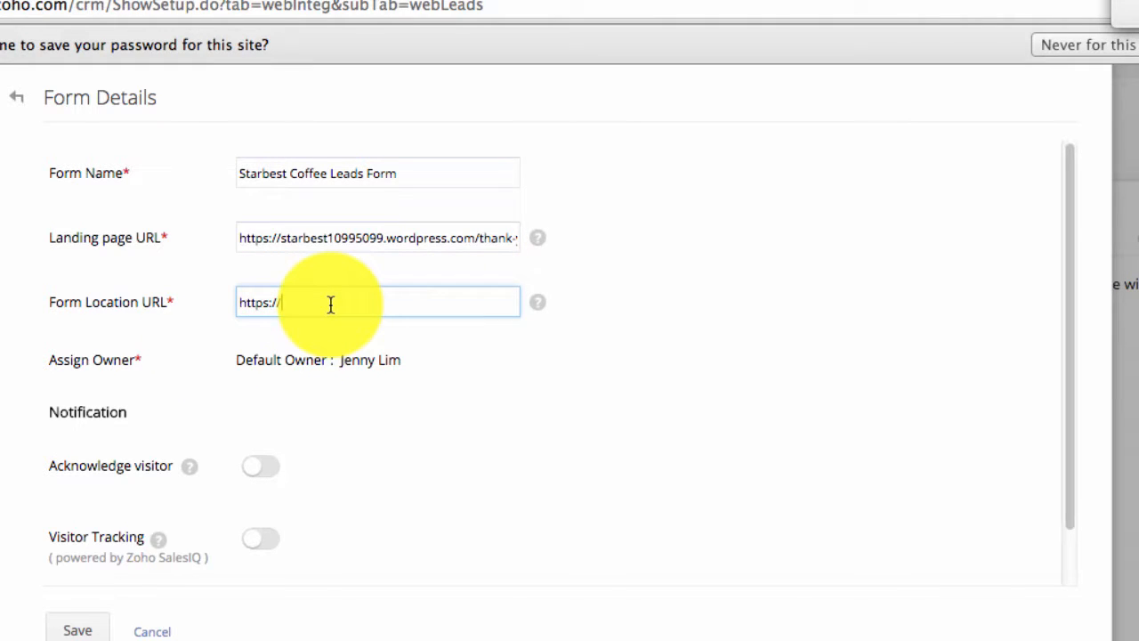
drag(336, 303, 183, 300)
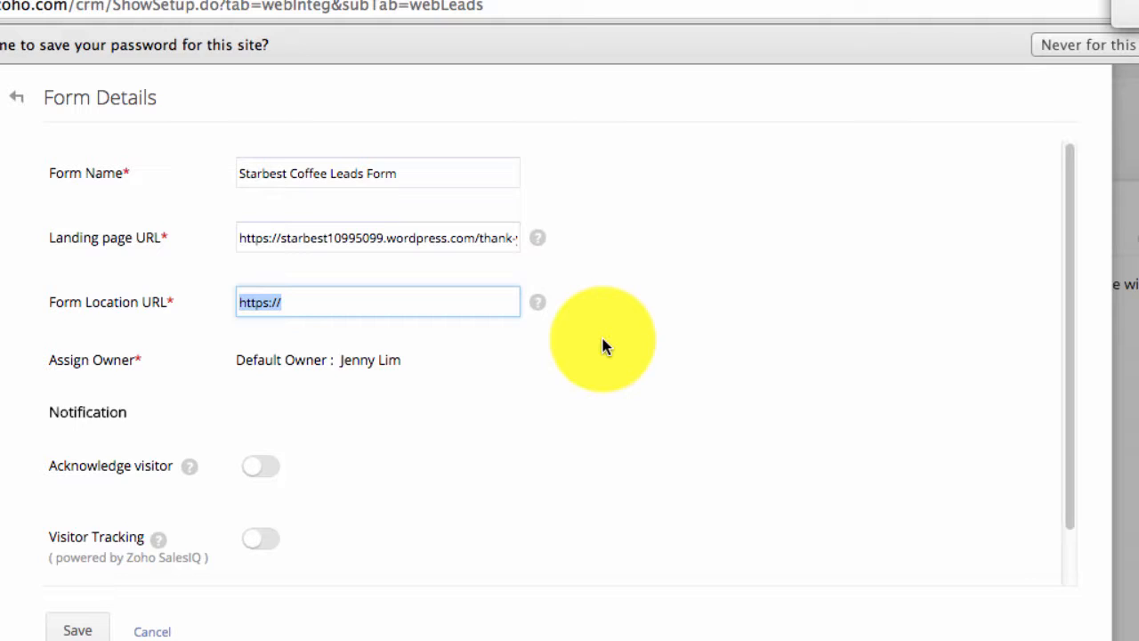
text(*)
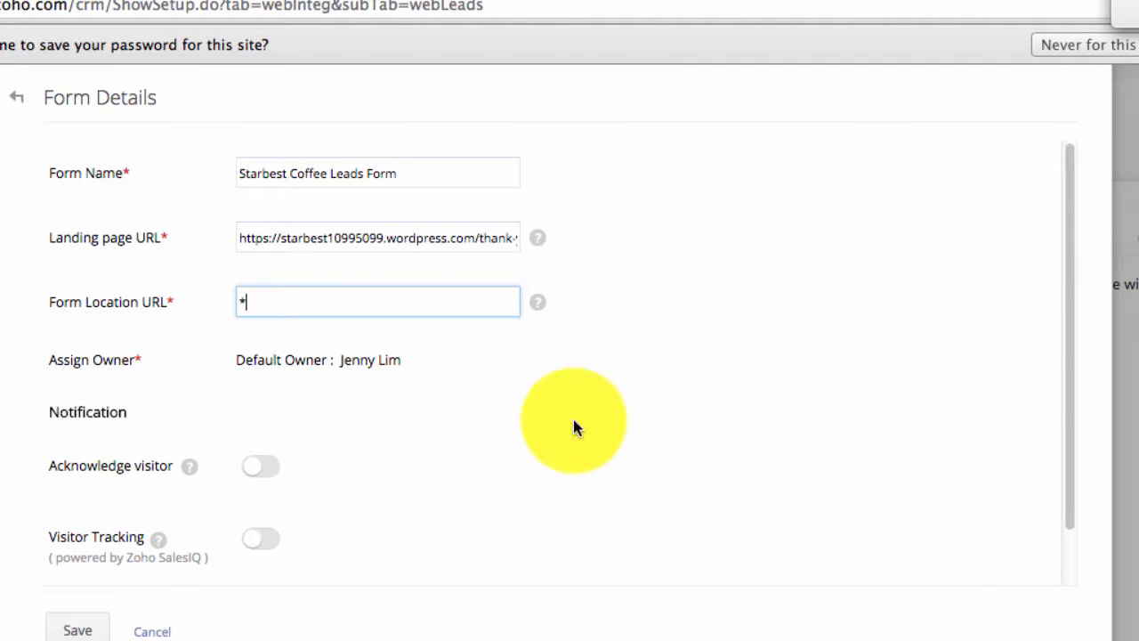
scroll(1072, 439, down, 2)
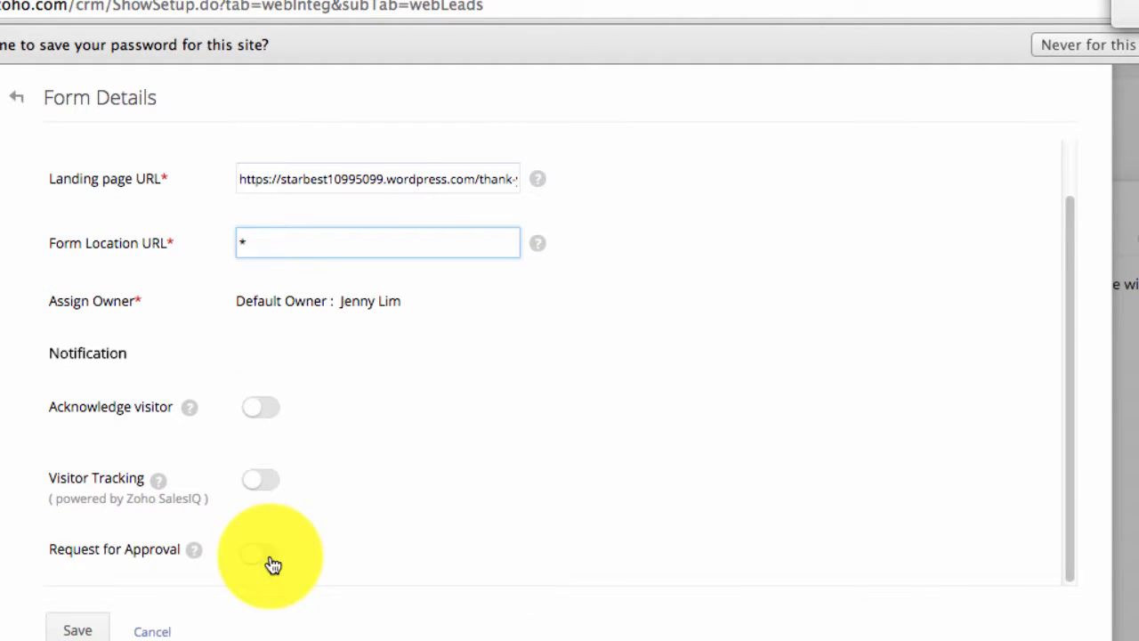
- Turn on Request for Approval, review the form settings, and save the webform
click(273, 565)
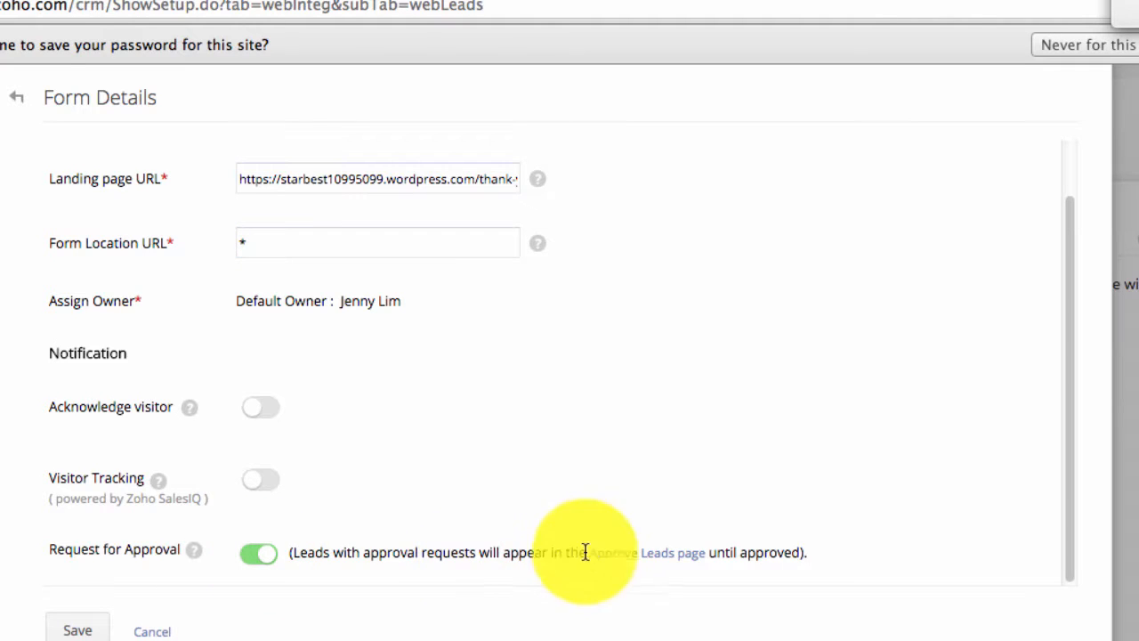
drag(1071, 435, 1071, 369)
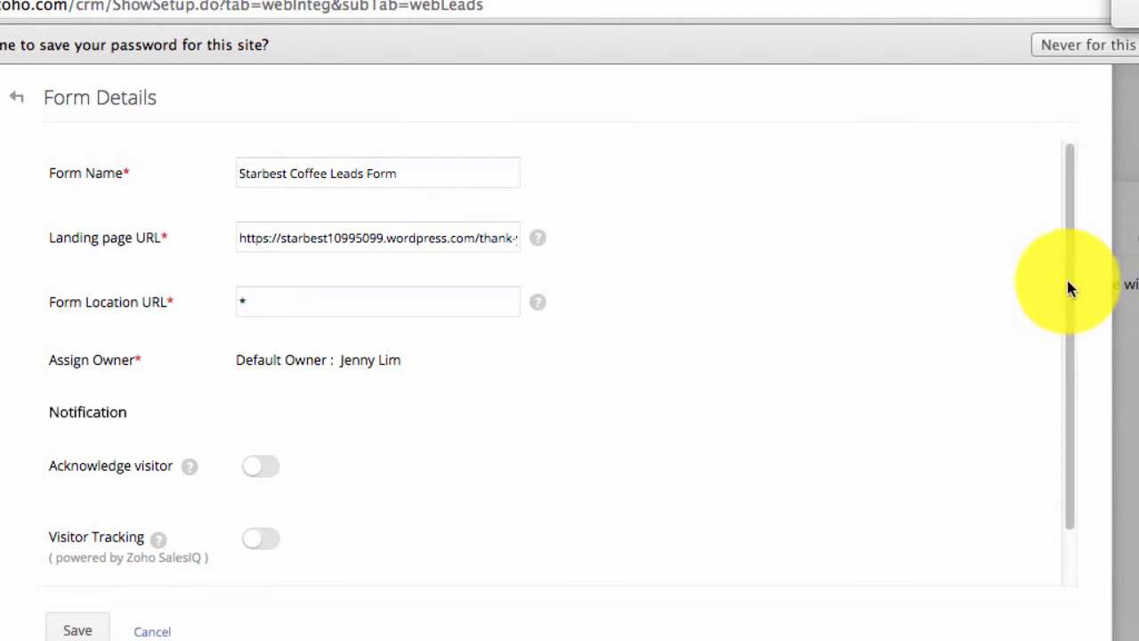
drag(1072, 286, 1068, 475)
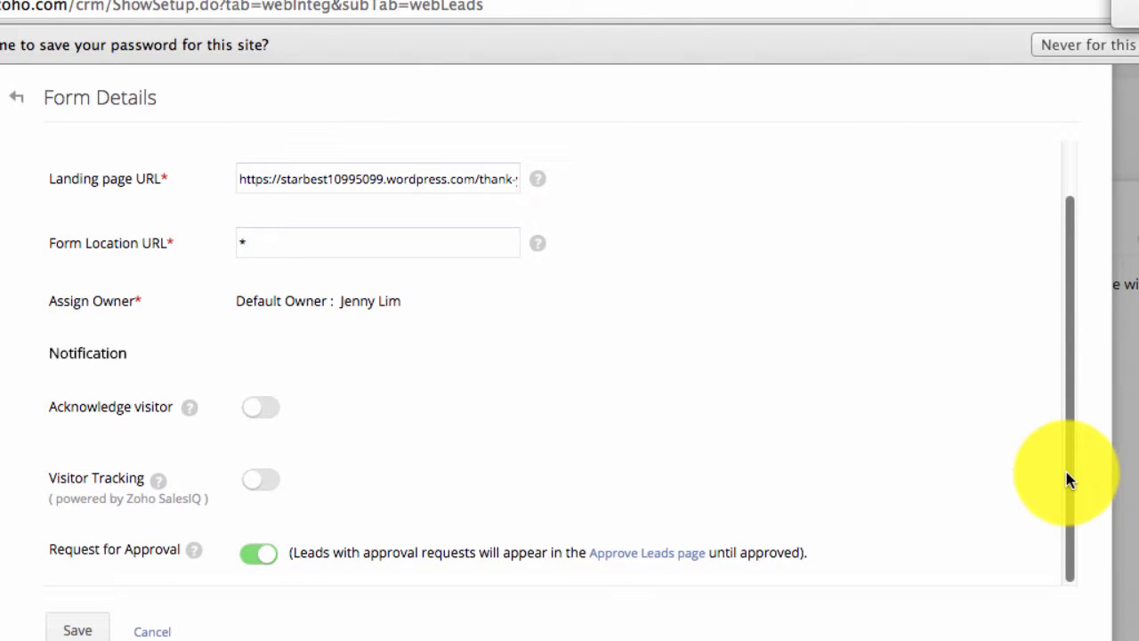
drag(1066, 473, 1075, 510)
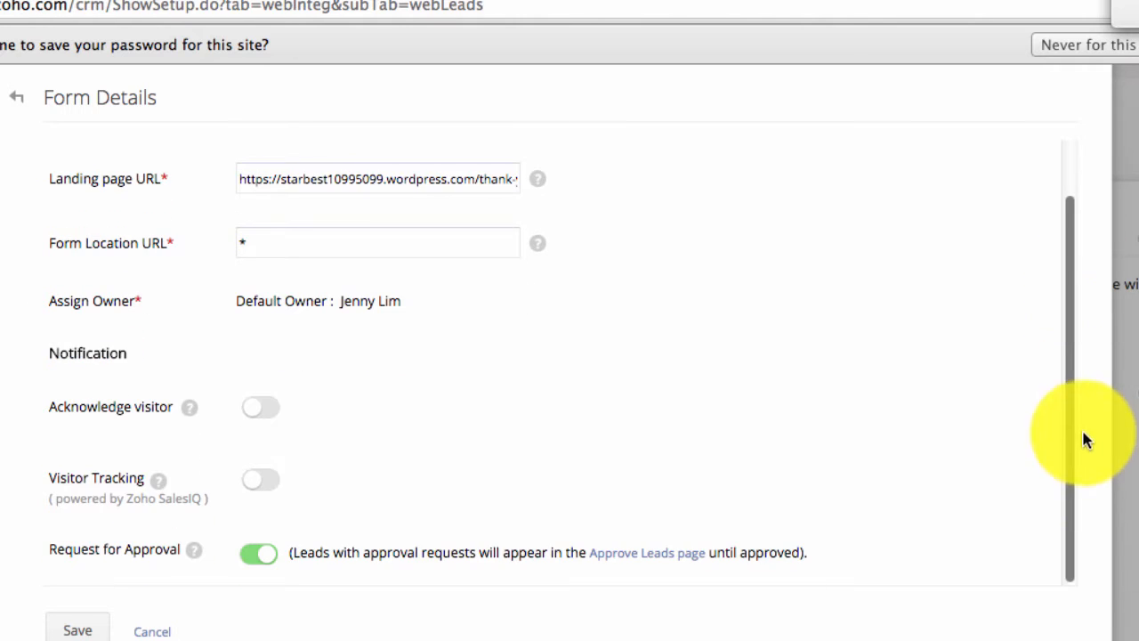
click(94, 628)
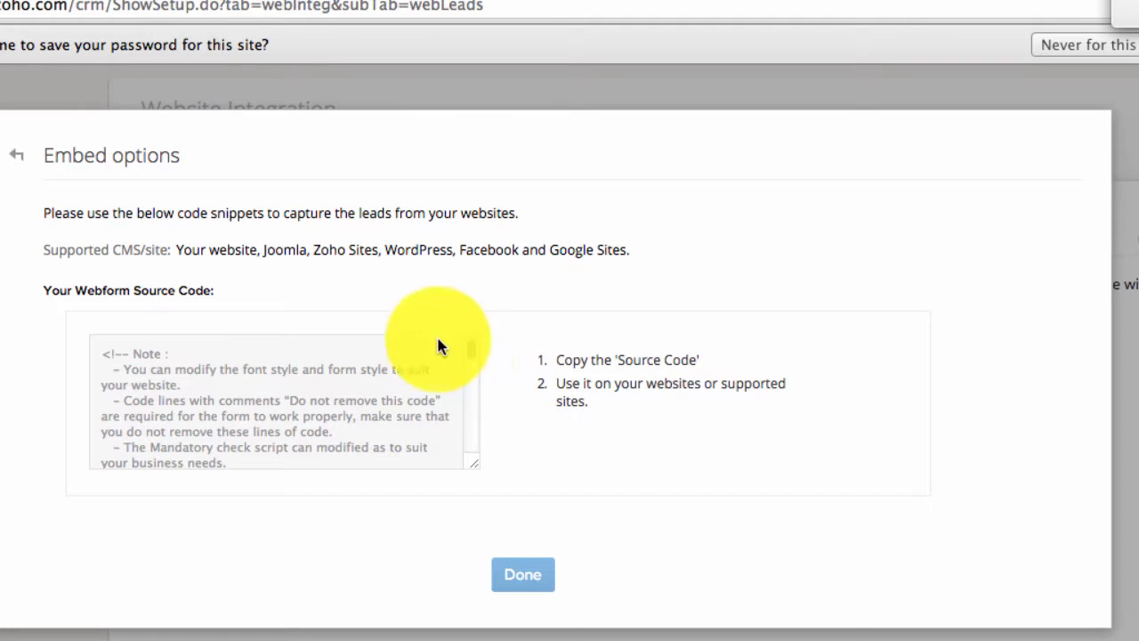
- Select all of the webform source code and copy it to the clipboard
mouse_move(471, 347)
mouse_down()
mouse_move(490, 463)
mouse_move(488, 344)
mouse_up()
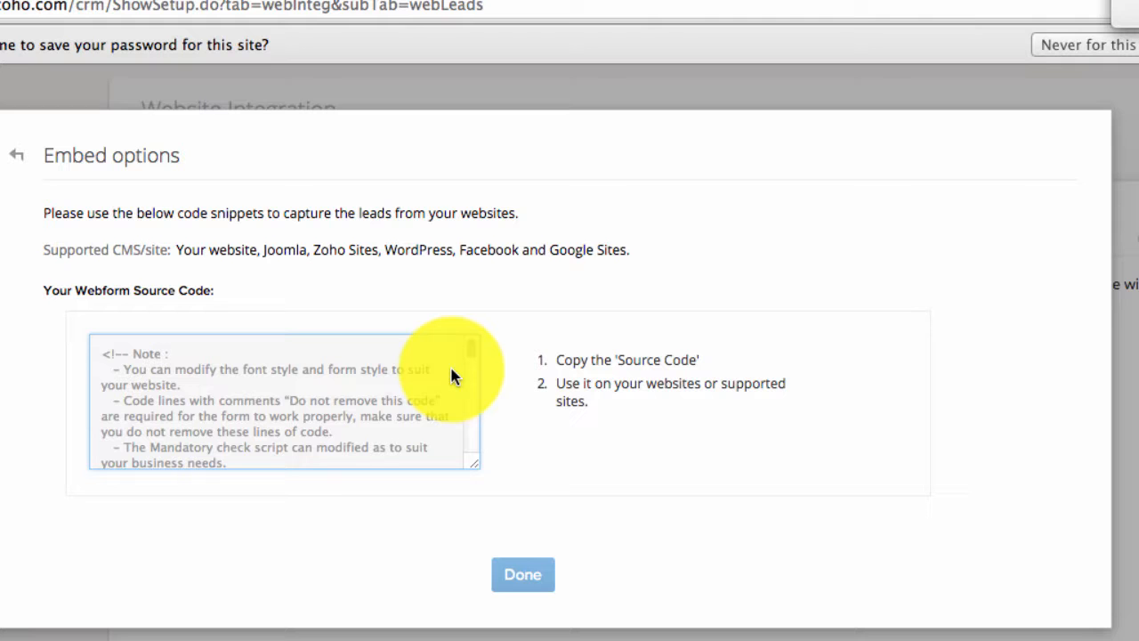
drag(102, 353, 241, 453)
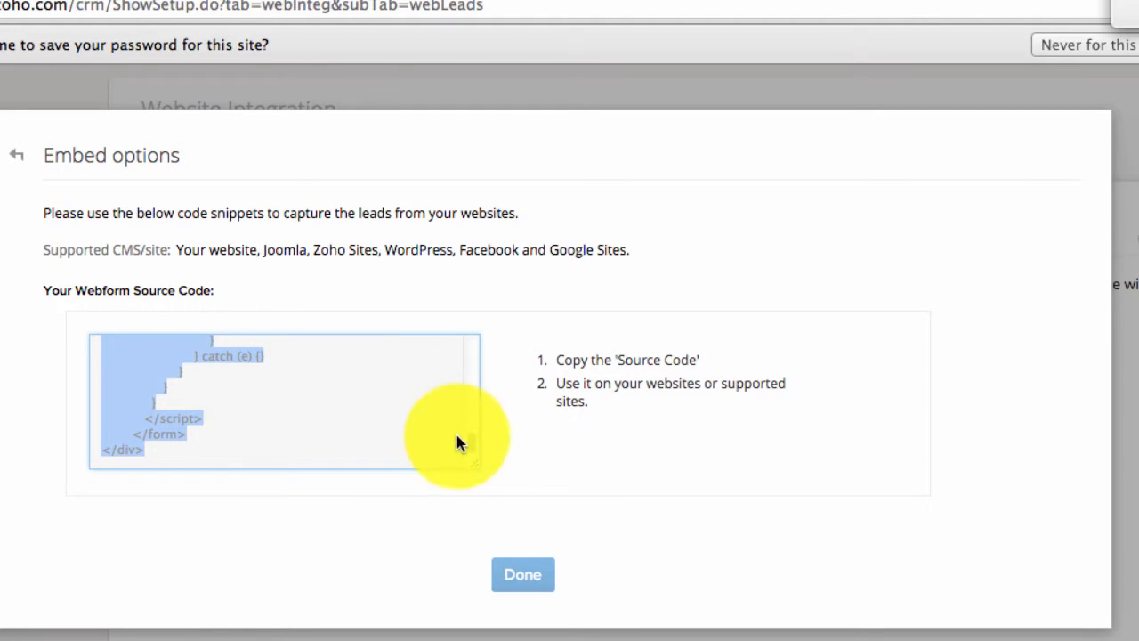
drag(470, 432, 483, 473)
right_click(125, 360)
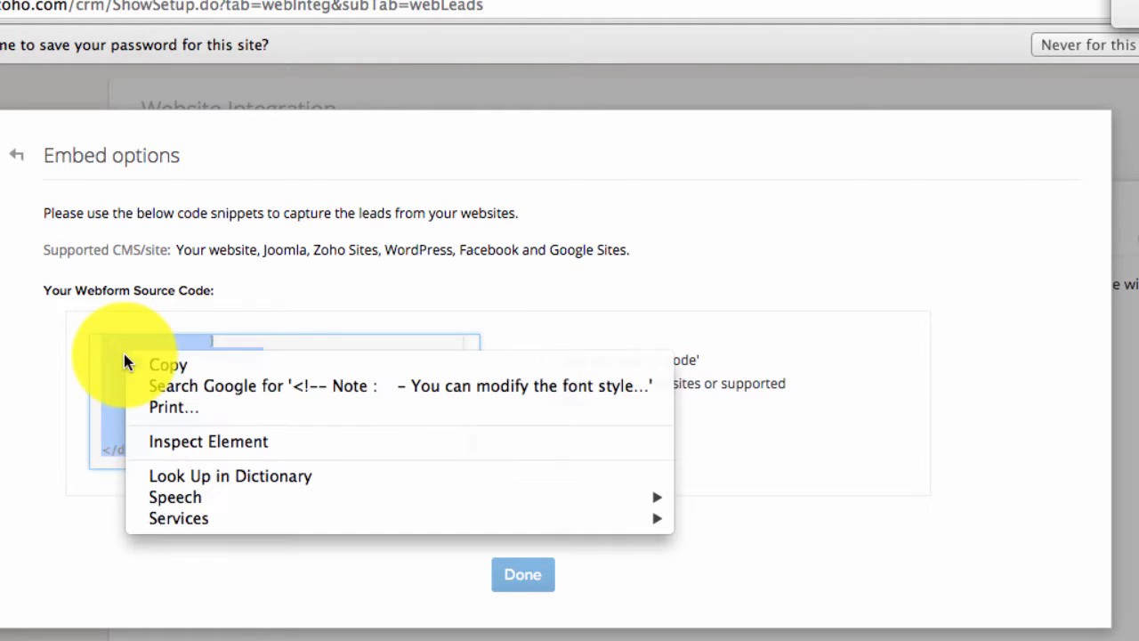
click(190, 366)
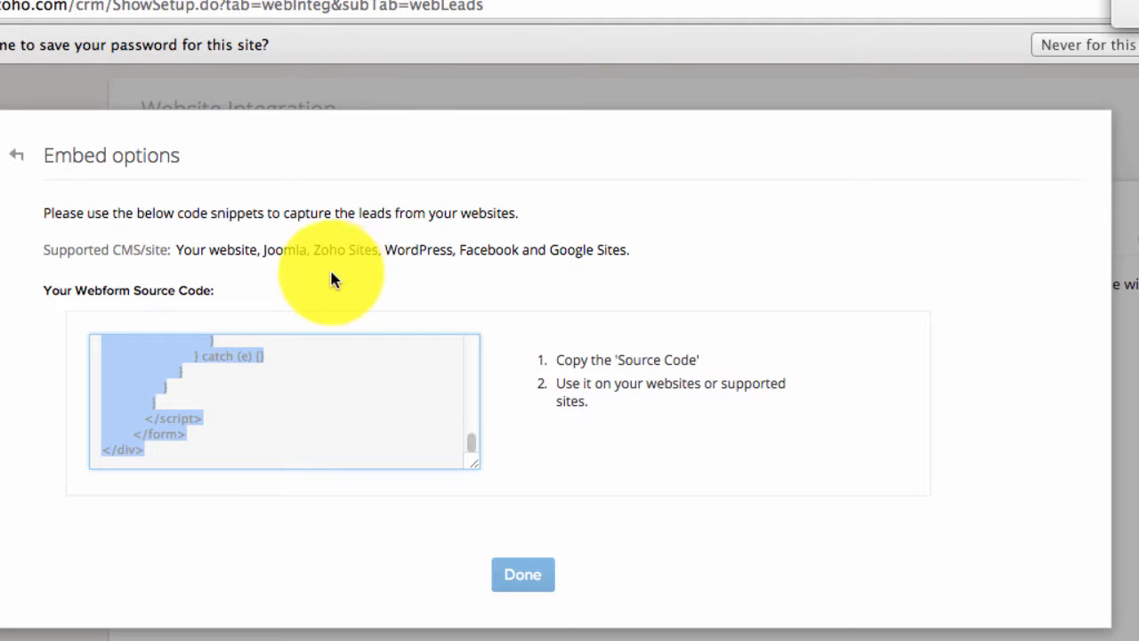
key(super+Tab)
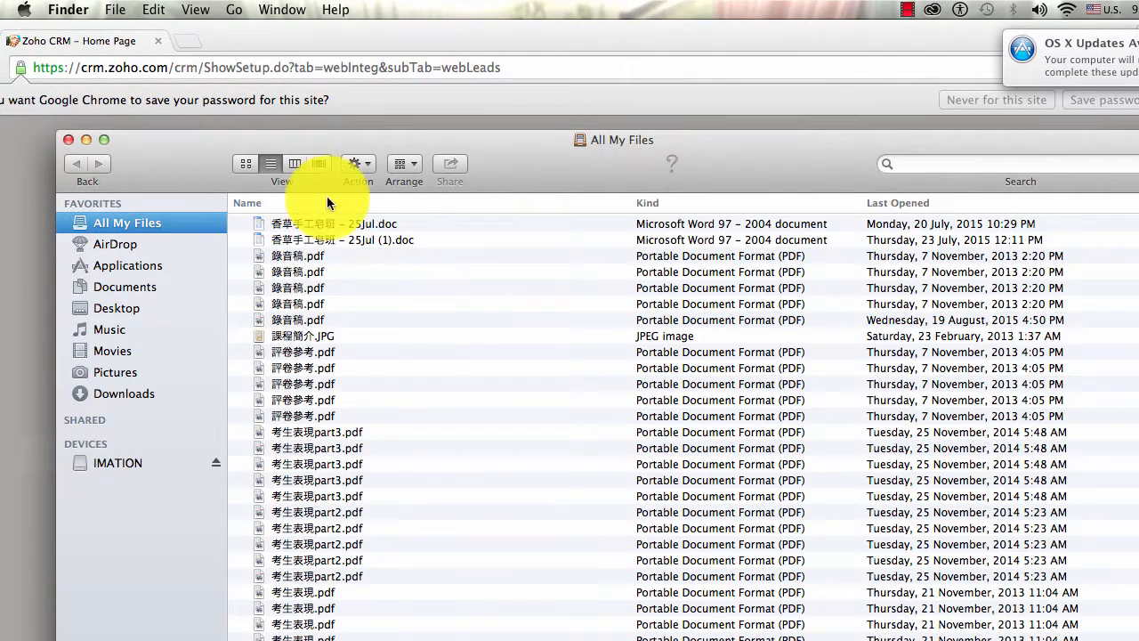
- Open contact.html from IMATION > 2015Sep > u4 in TextEdit
drag(344, 142, 295, 85)
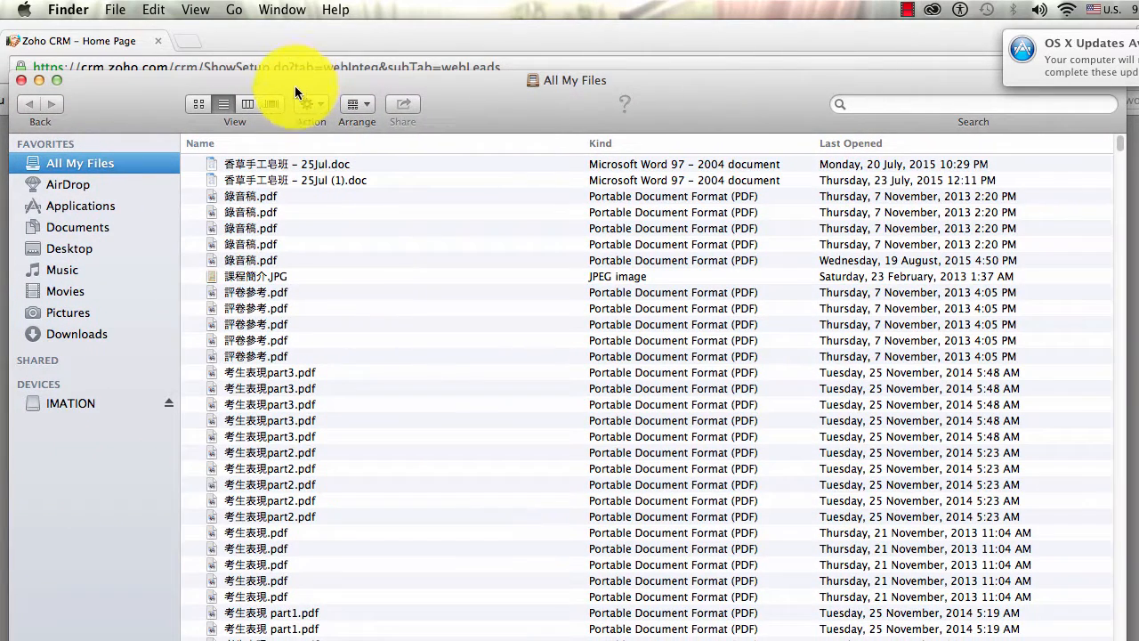
click(92, 403)
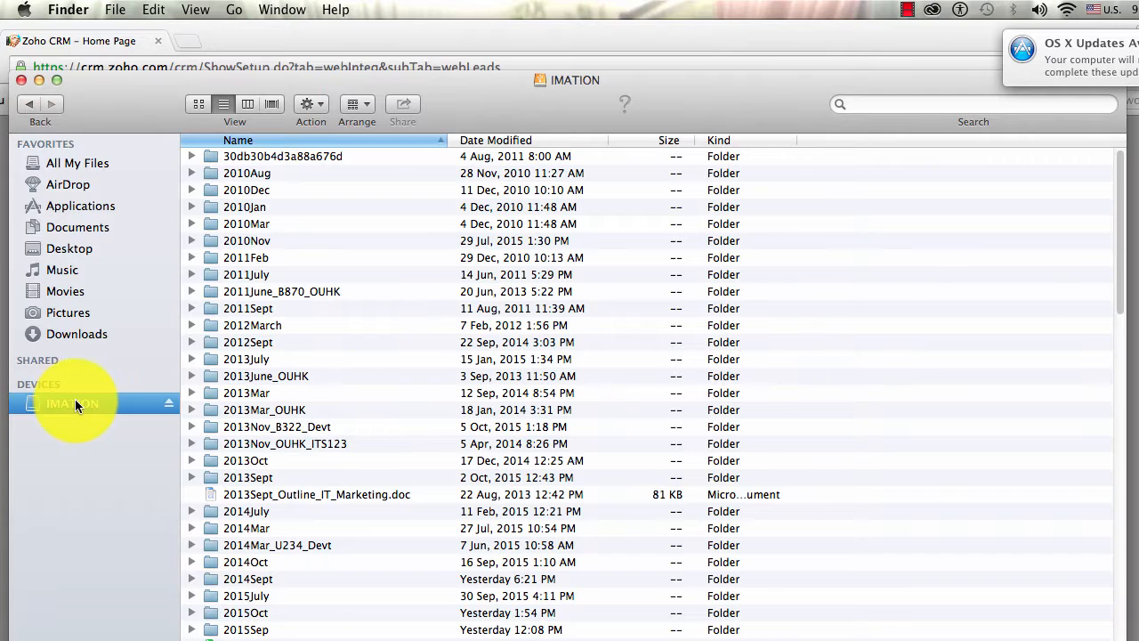
click(257, 629)
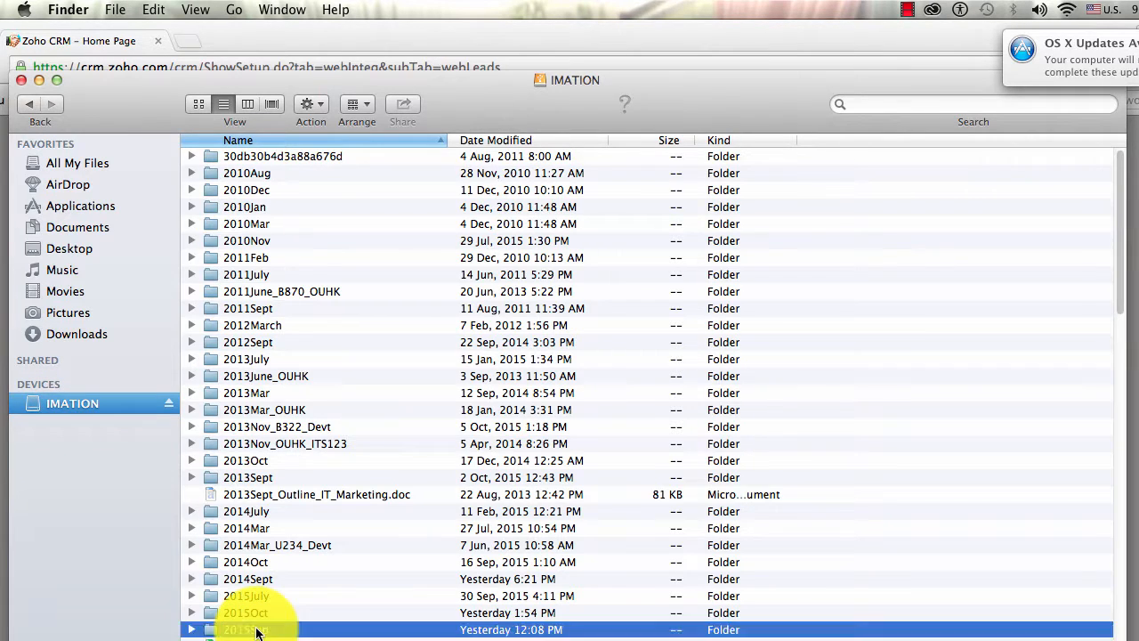
double_click(257, 630)
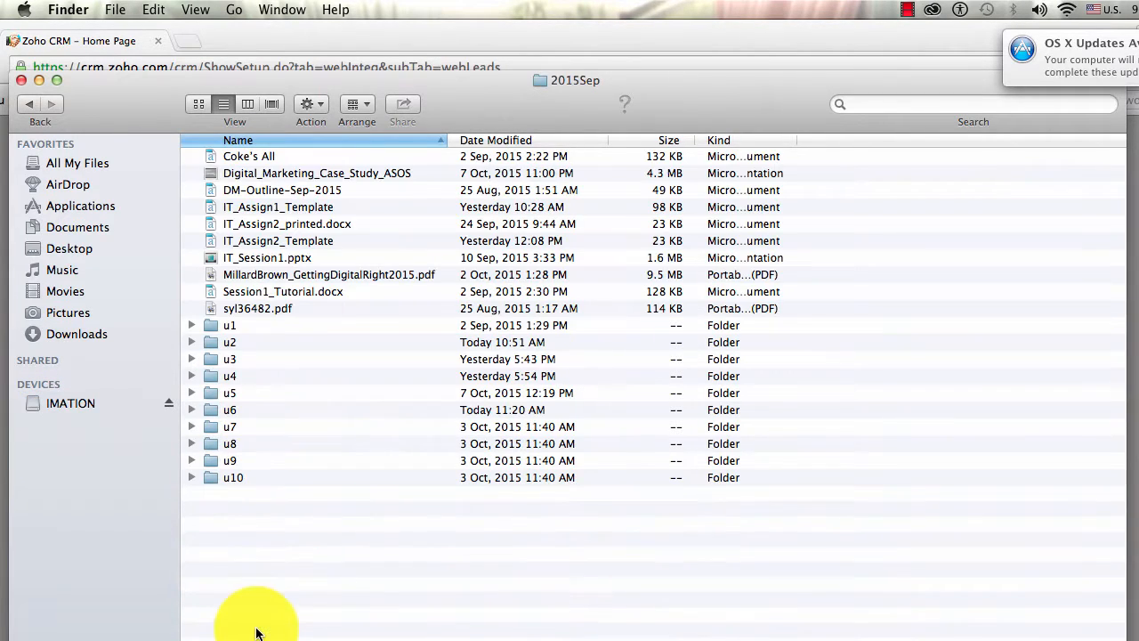
click(236, 373)
double_click(236, 374)
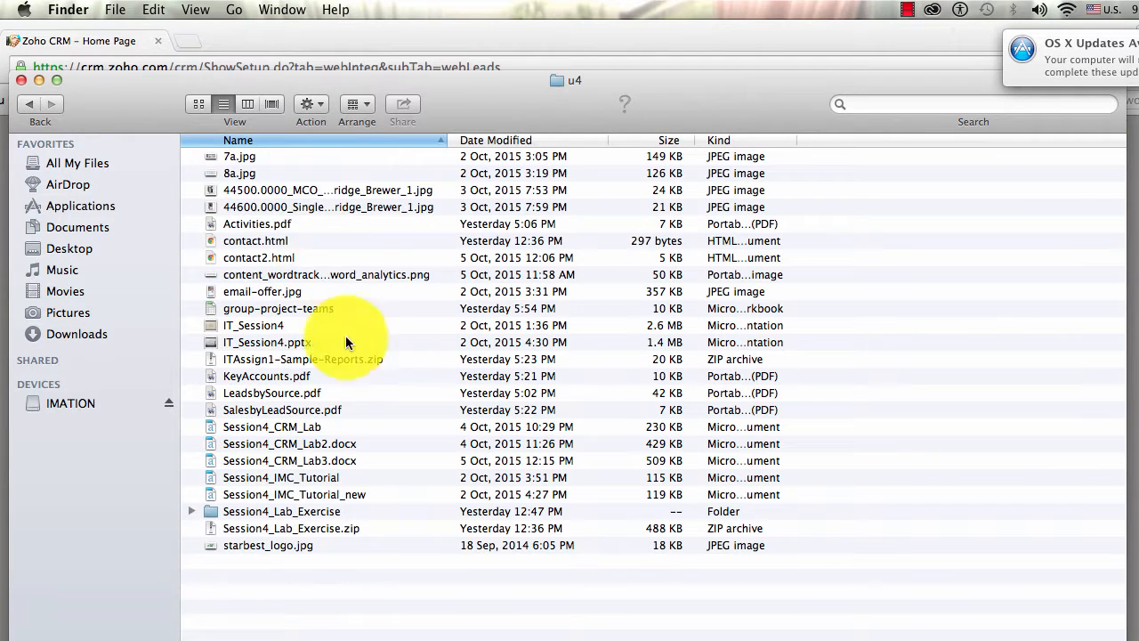
click(278, 242)
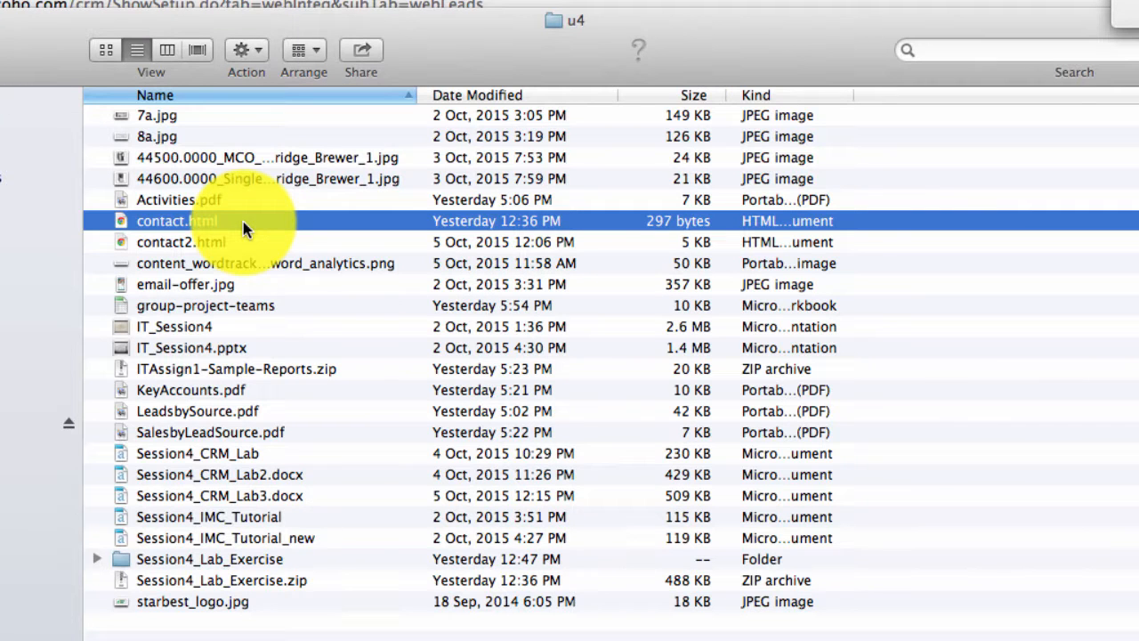
right_click(243, 221)
mouse_move(312, 256)
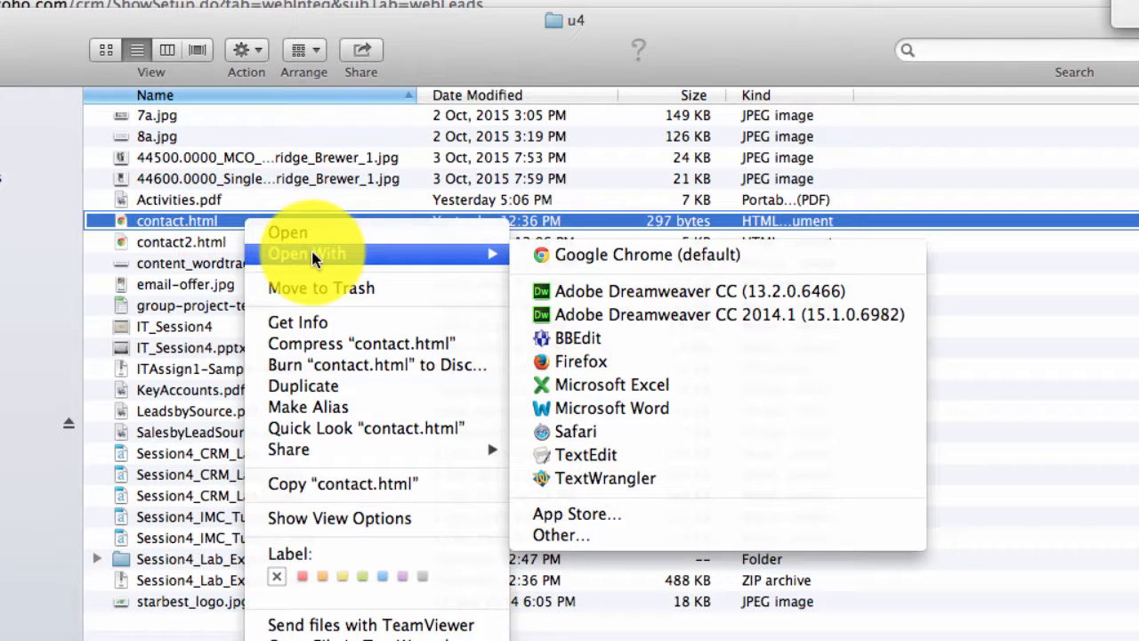
click(632, 455)
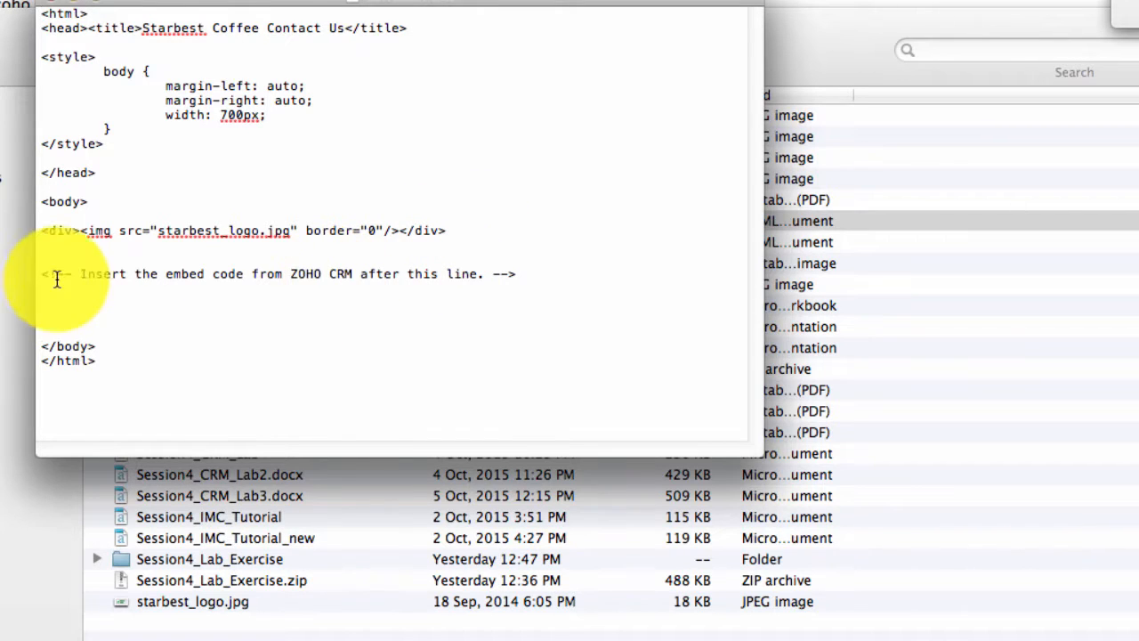
- Paste the Zoho webform code on the blank line below the embed-code comment
drag(79, 272, 492, 276)
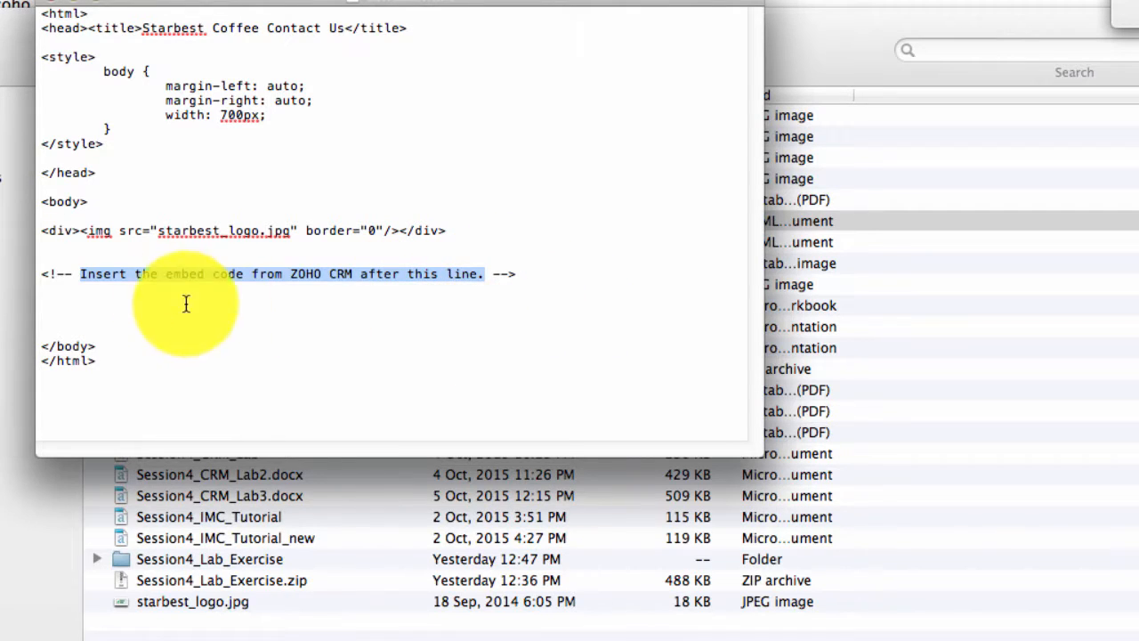
click(111, 307)
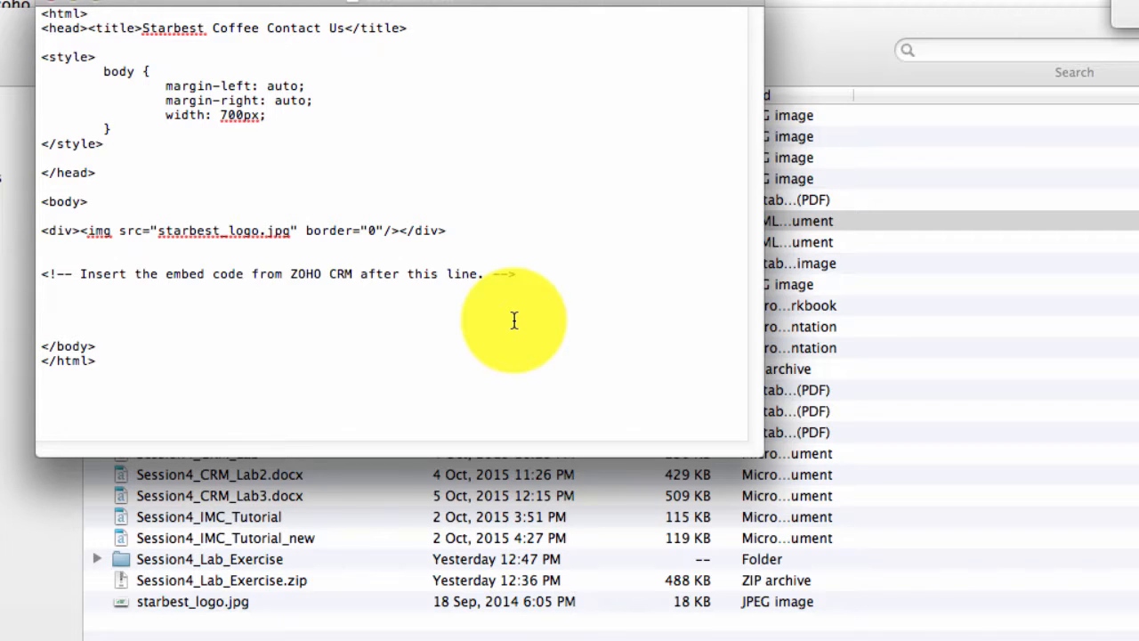
right_click(129, 297)
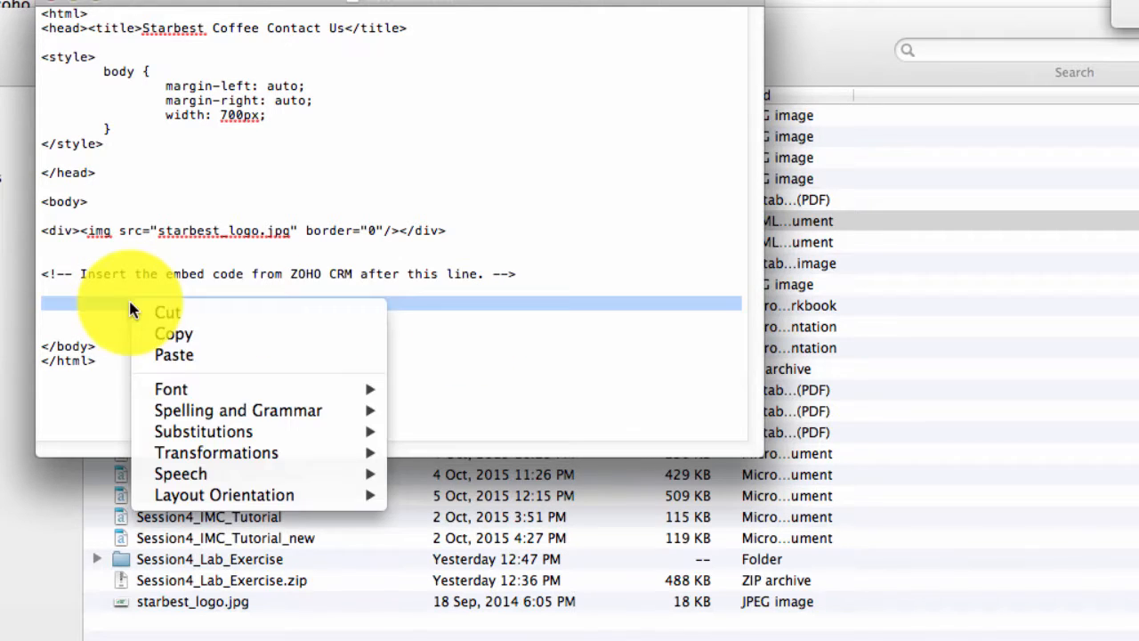
click(172, 349)
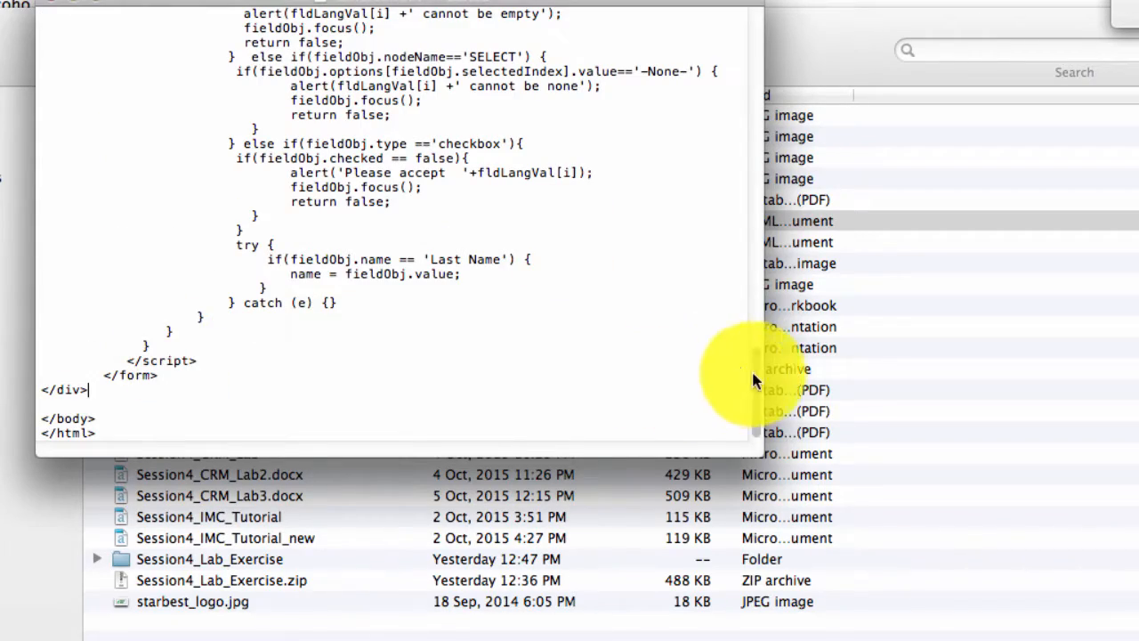
drag(753, 378, 762, 25)
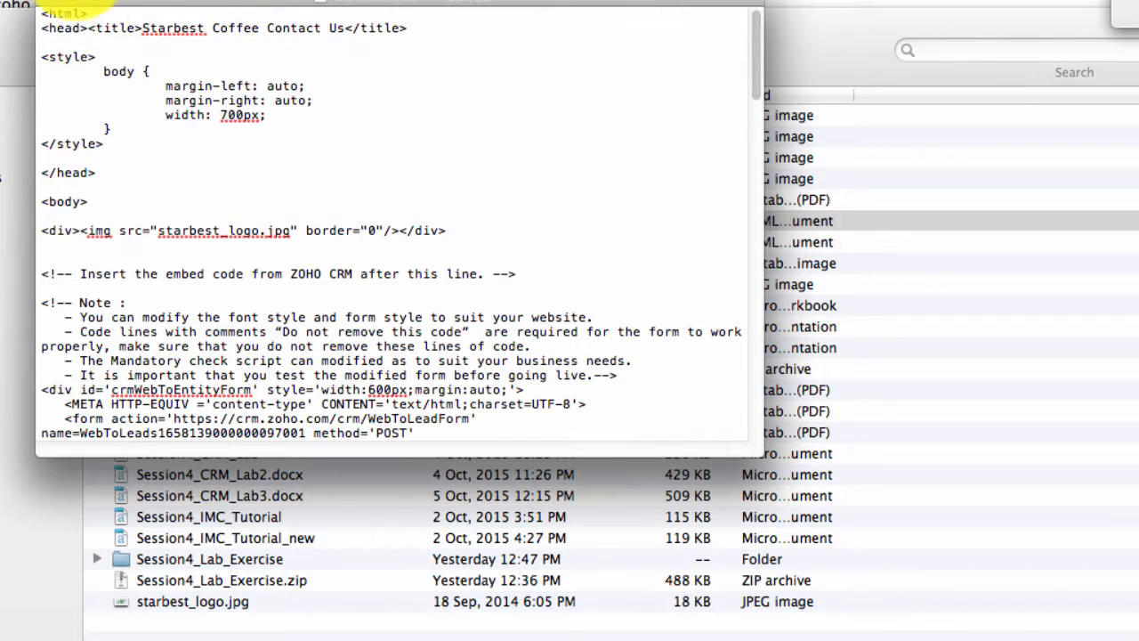
- Save contact.html and close the TextEdit window, acknowledging the version warning
click(36, 0)
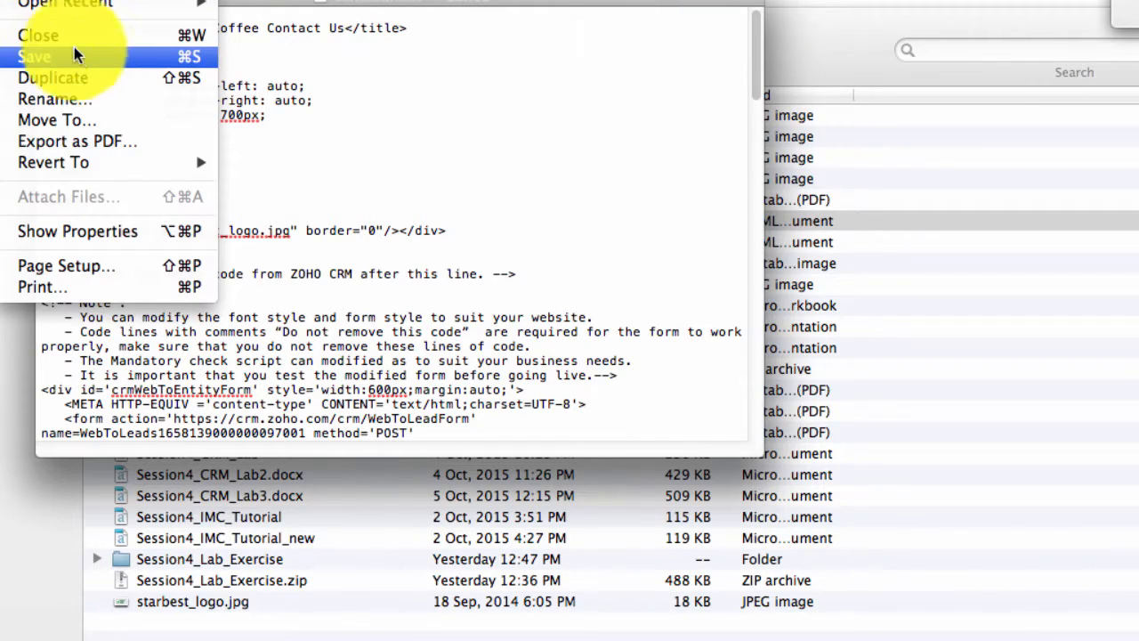
click(97, 51)
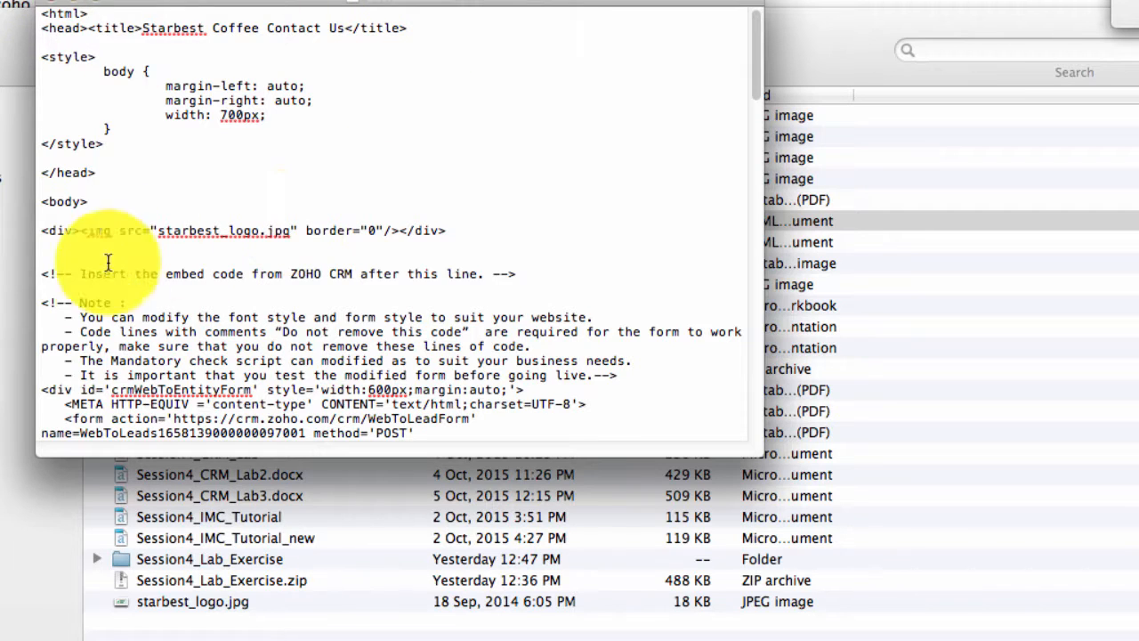
drag(43, 299, 191, 355)
click(197, 357)
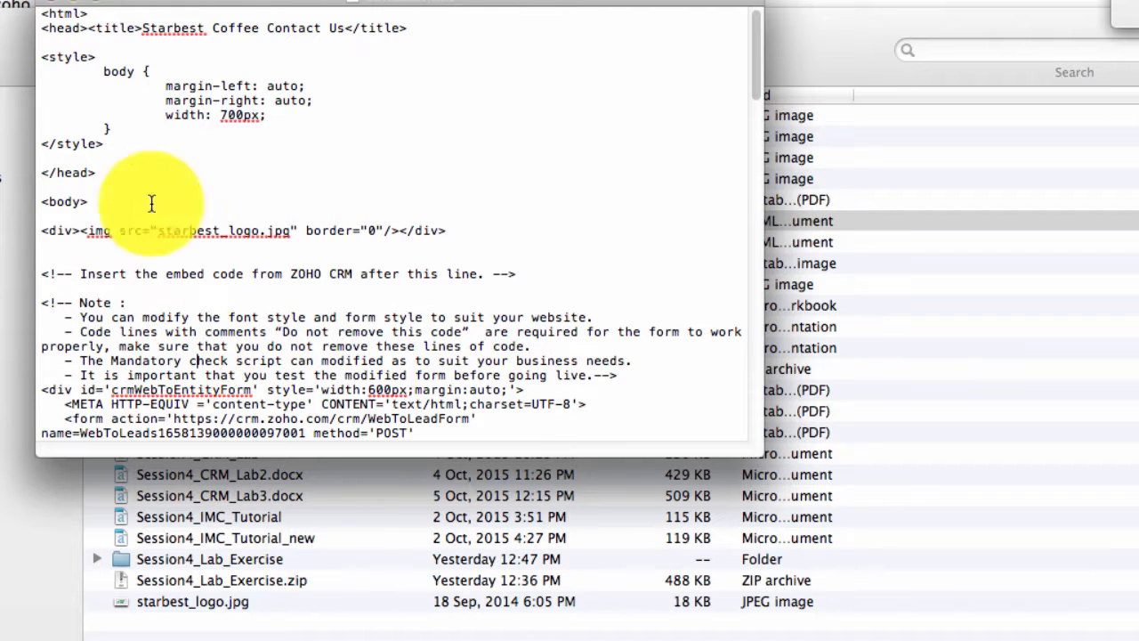
click(55, 4)
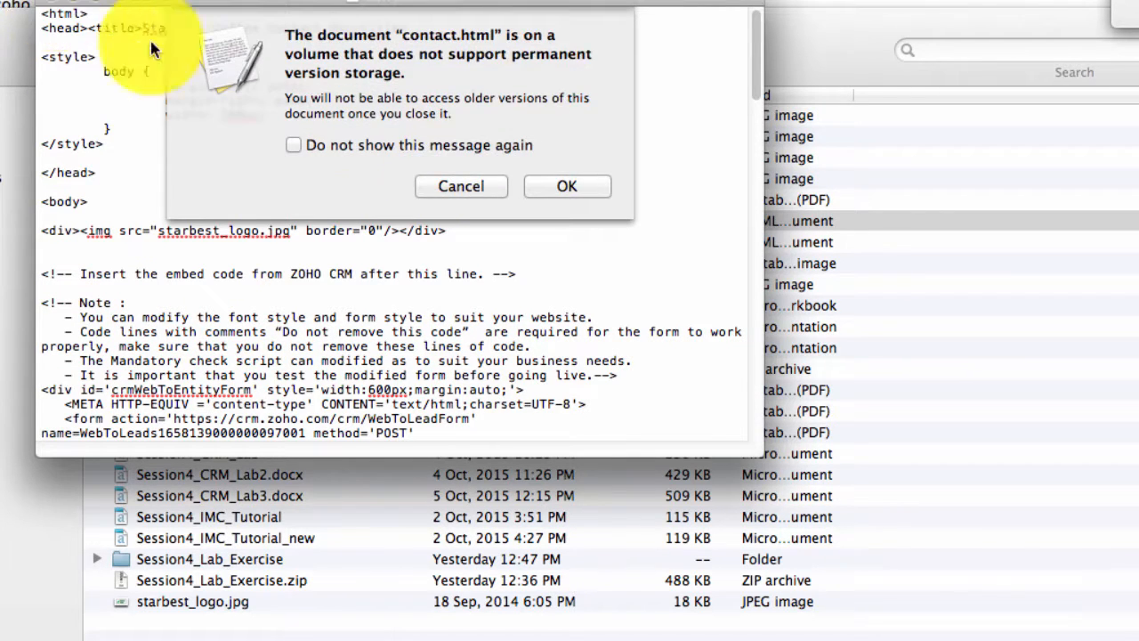
click(564, 185)
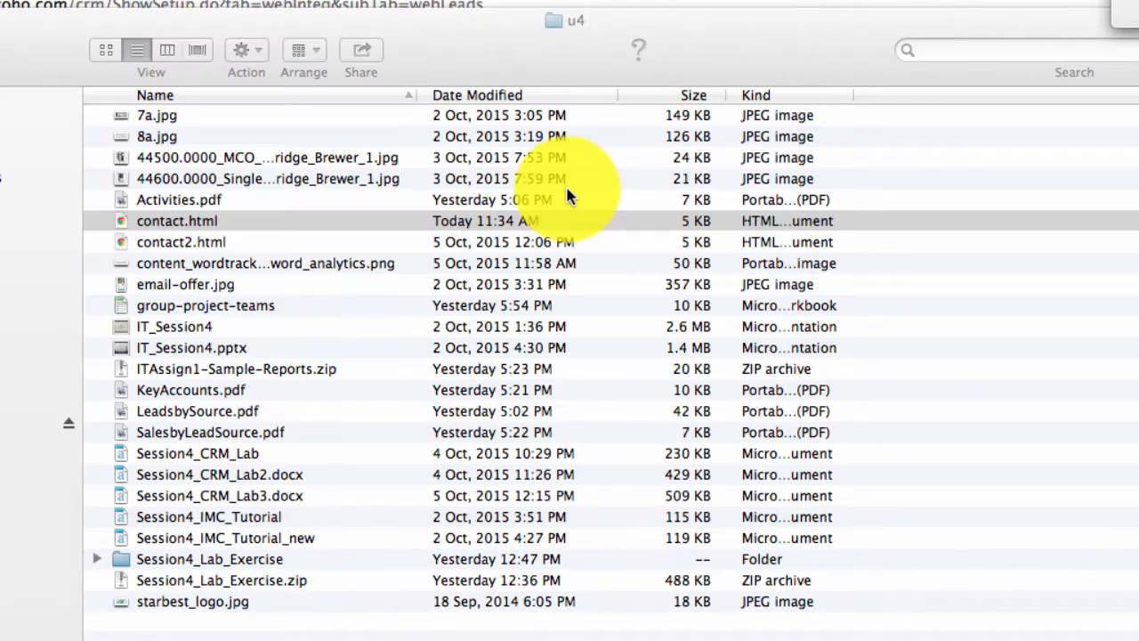
- Open contact.html with Google Chrome to display the Starbest Coffee Leads Form
click(191, 221)
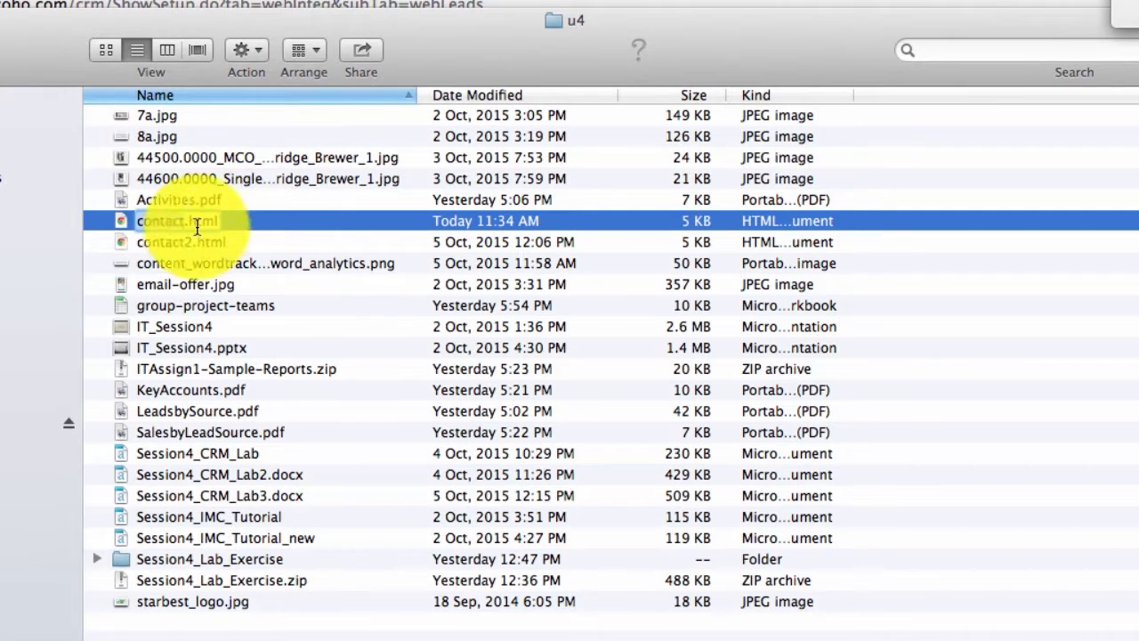
click(218, 258)
click(195, 219)
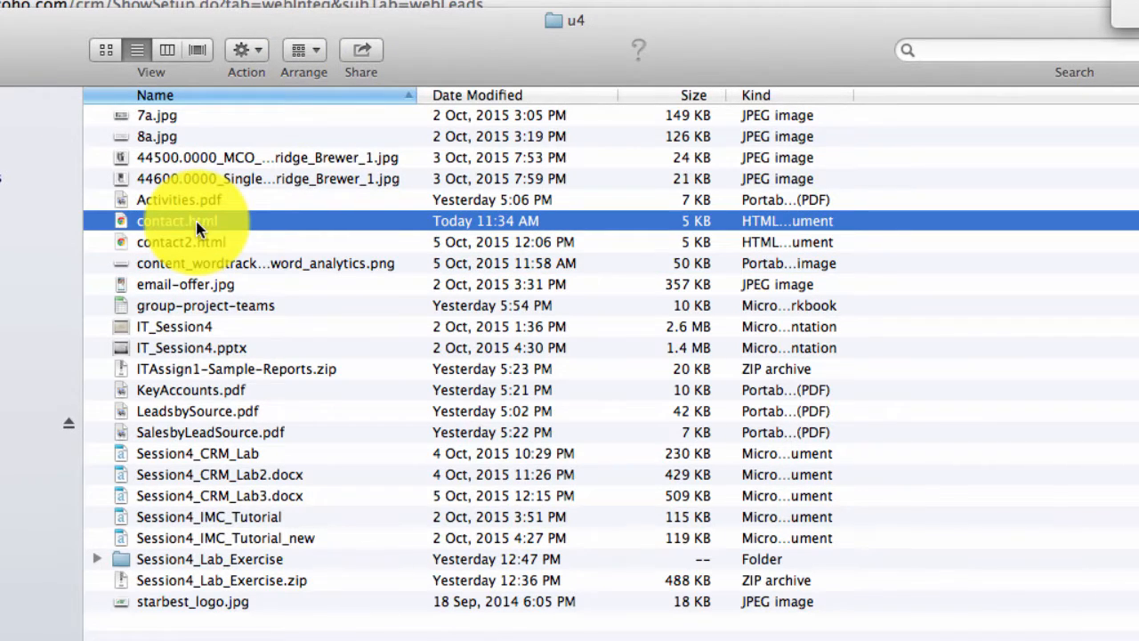
right_click(214, 224)
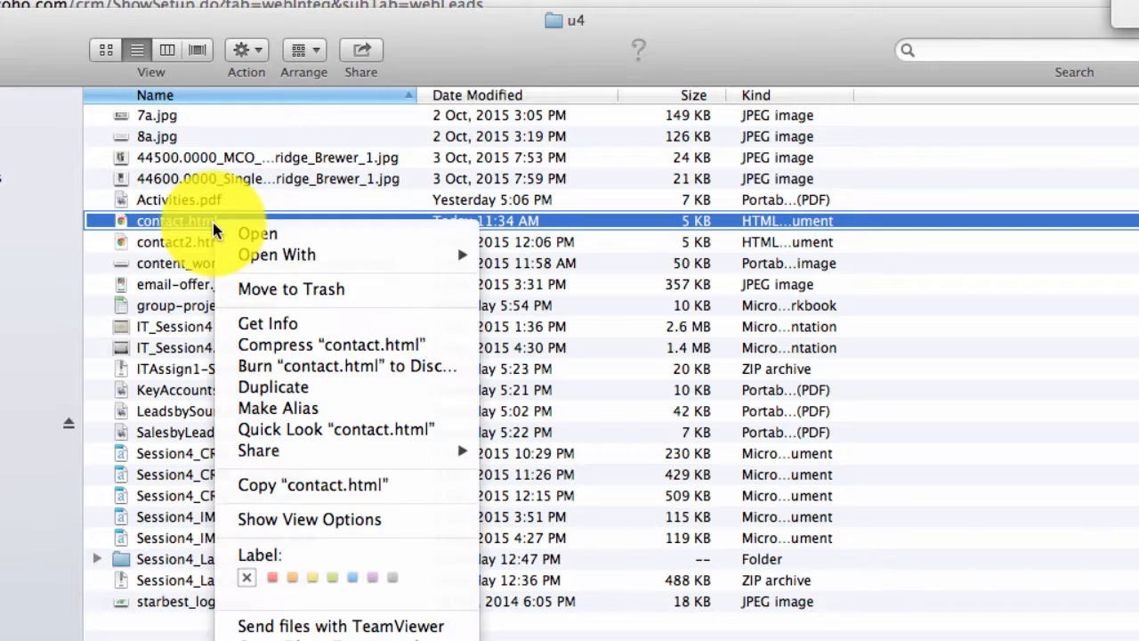
mouse_move(293, 258)
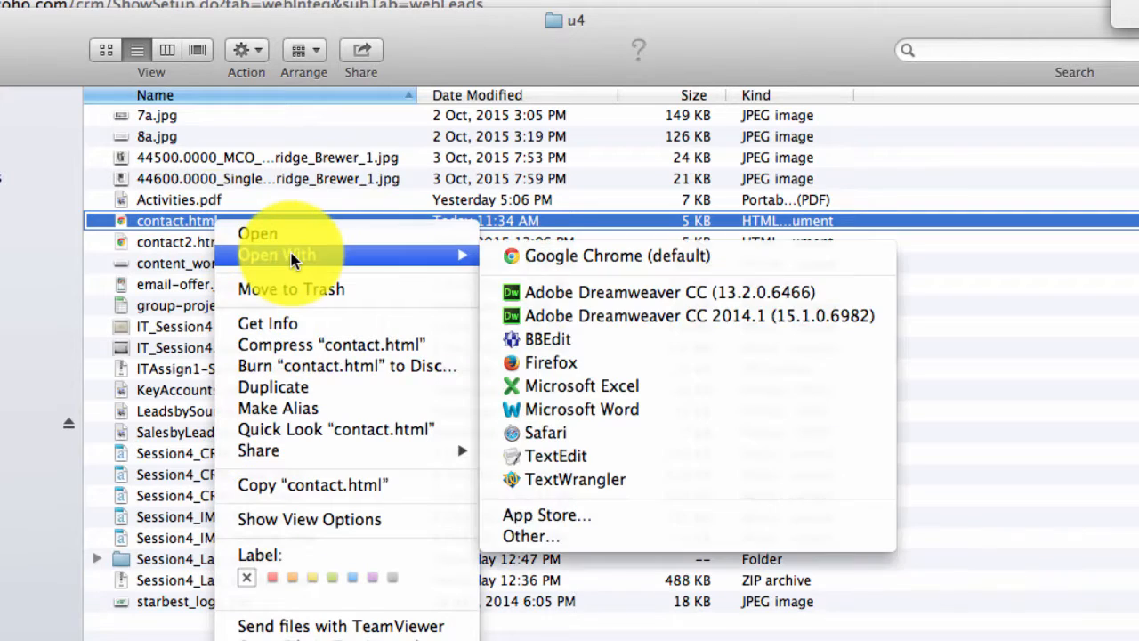
click(656, 258)
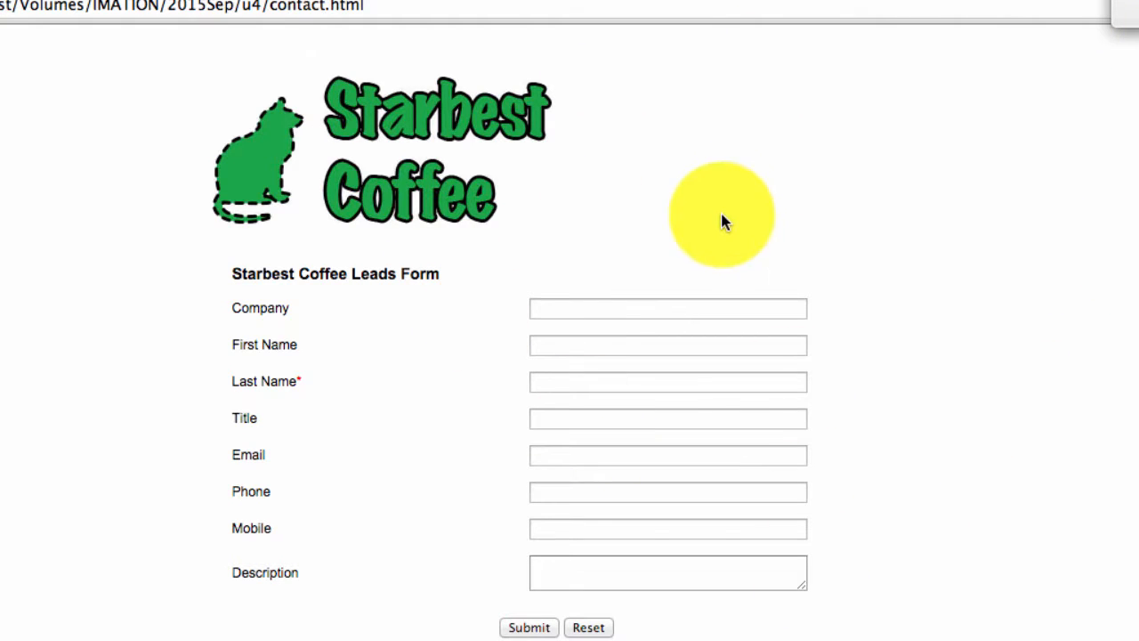
- Enter company 'ParknShop Supermarket', the contact's first and last name, and title 'General Manager'
click(710, 312)
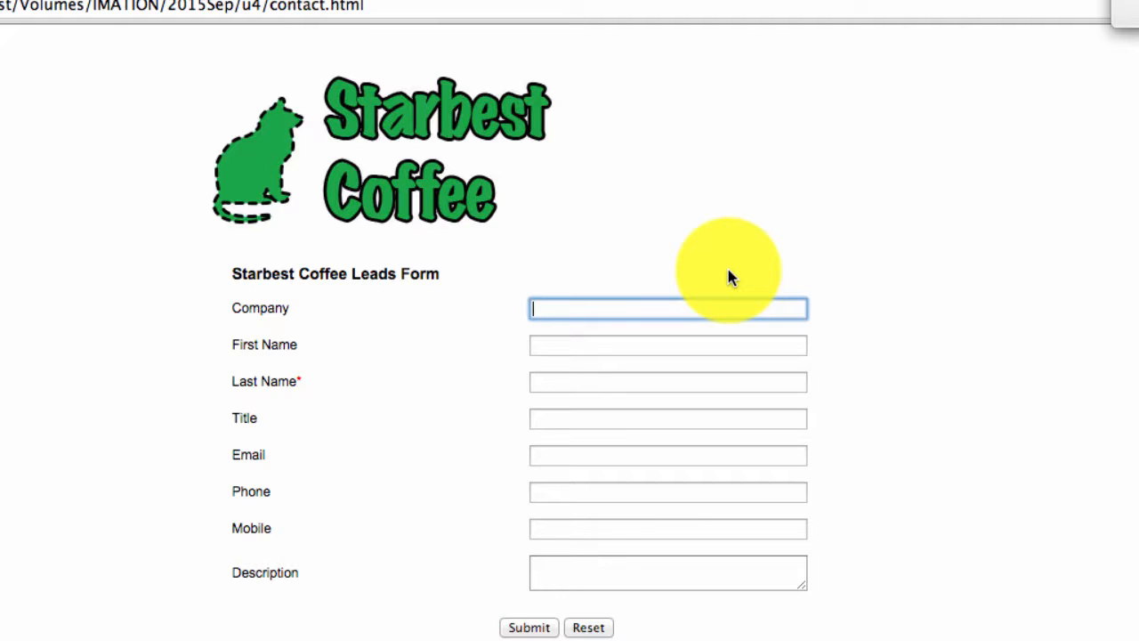
text(Parkn)
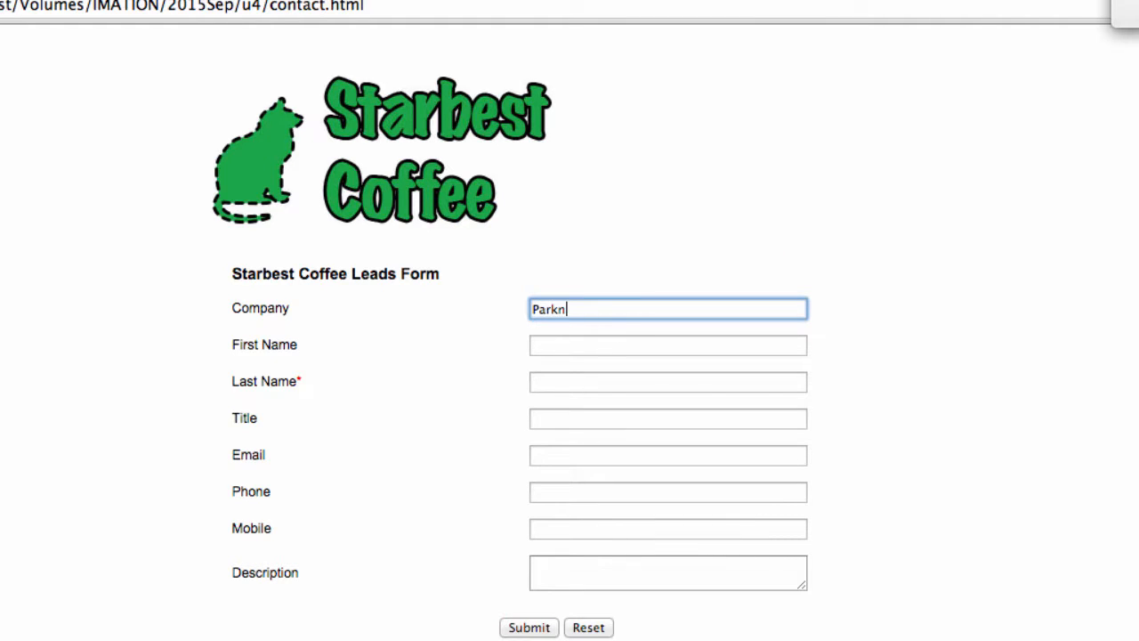
text(Shop Superma)
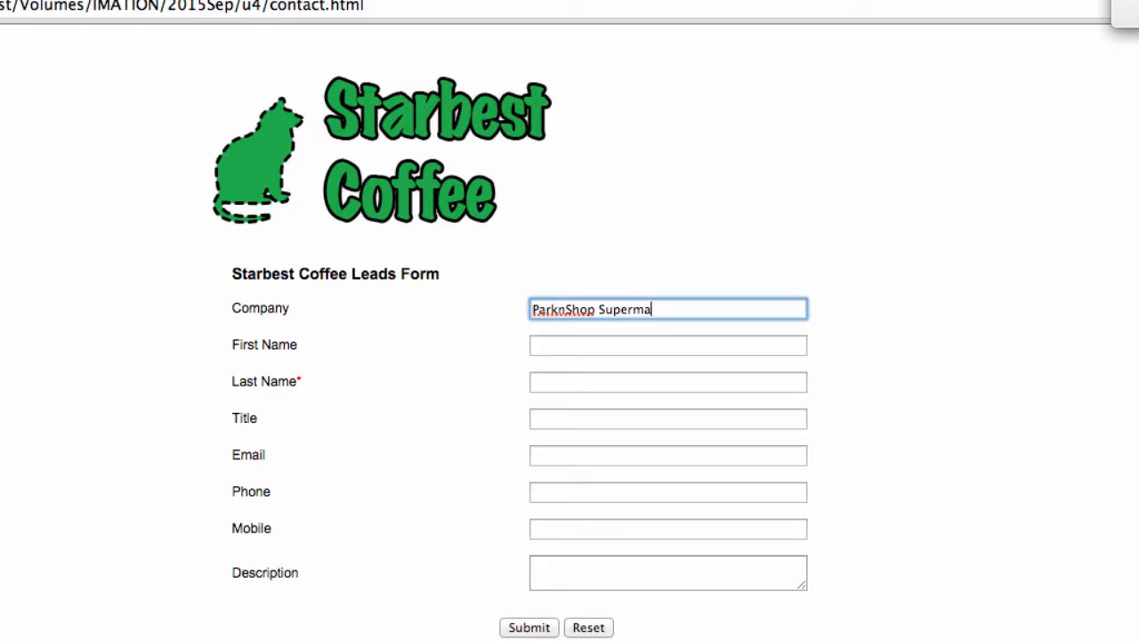
text(rket)
key(Tab)
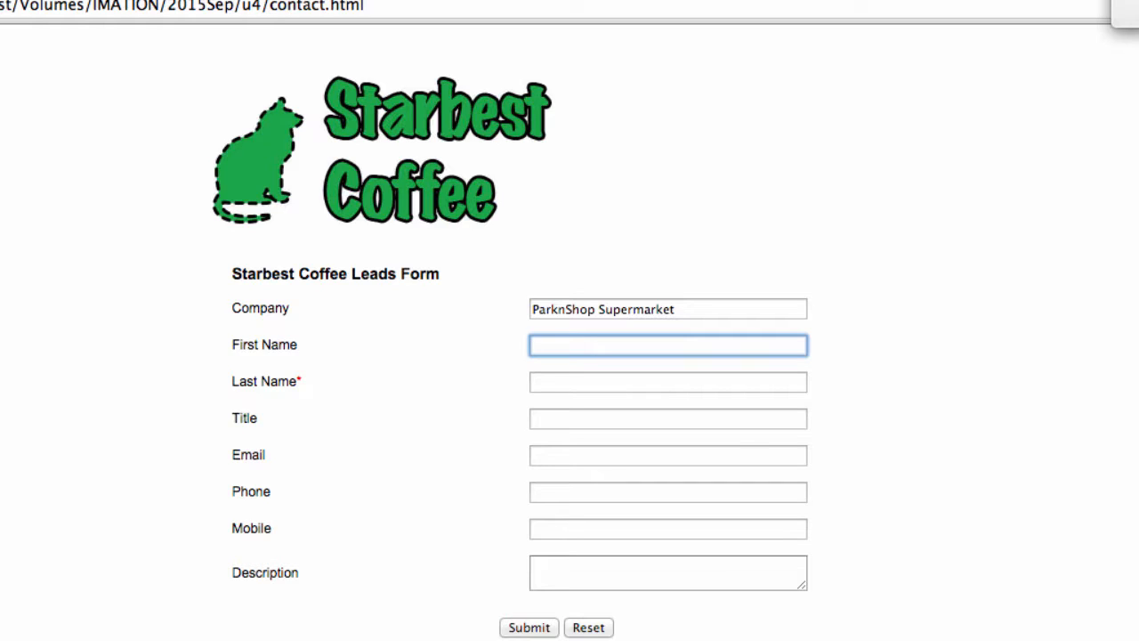
key(Tab)
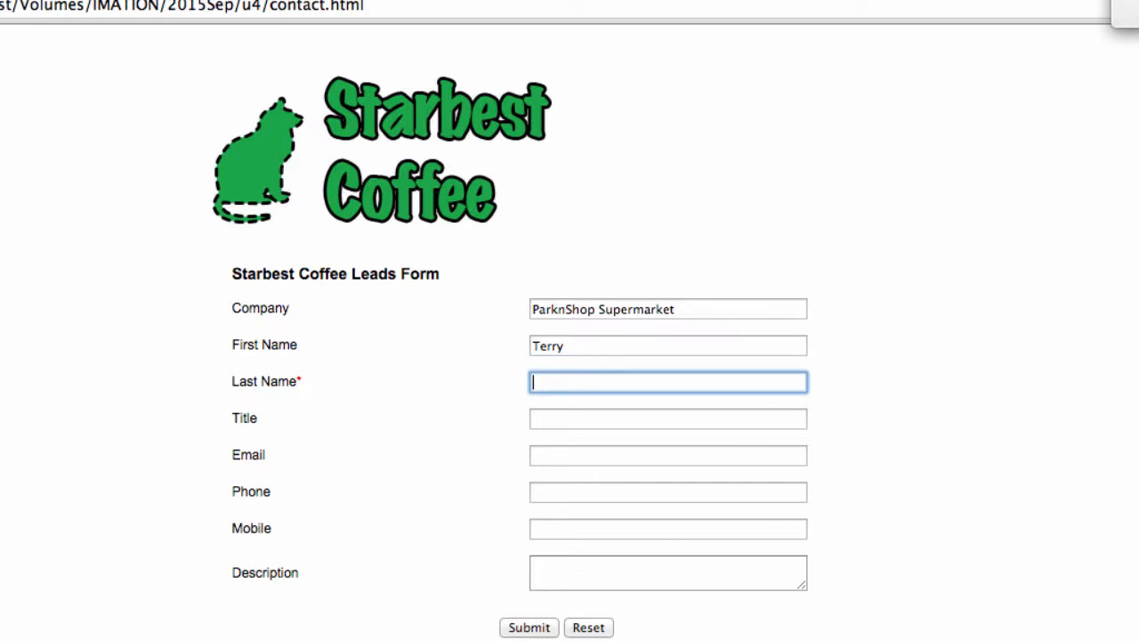
key(Tab)
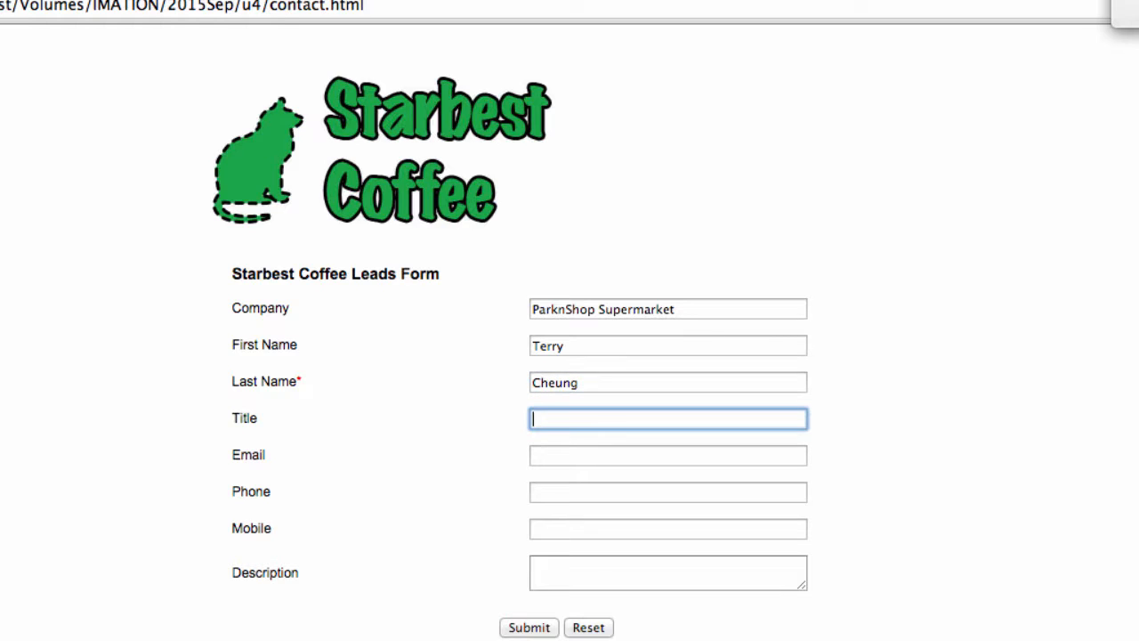
text(General Manager)
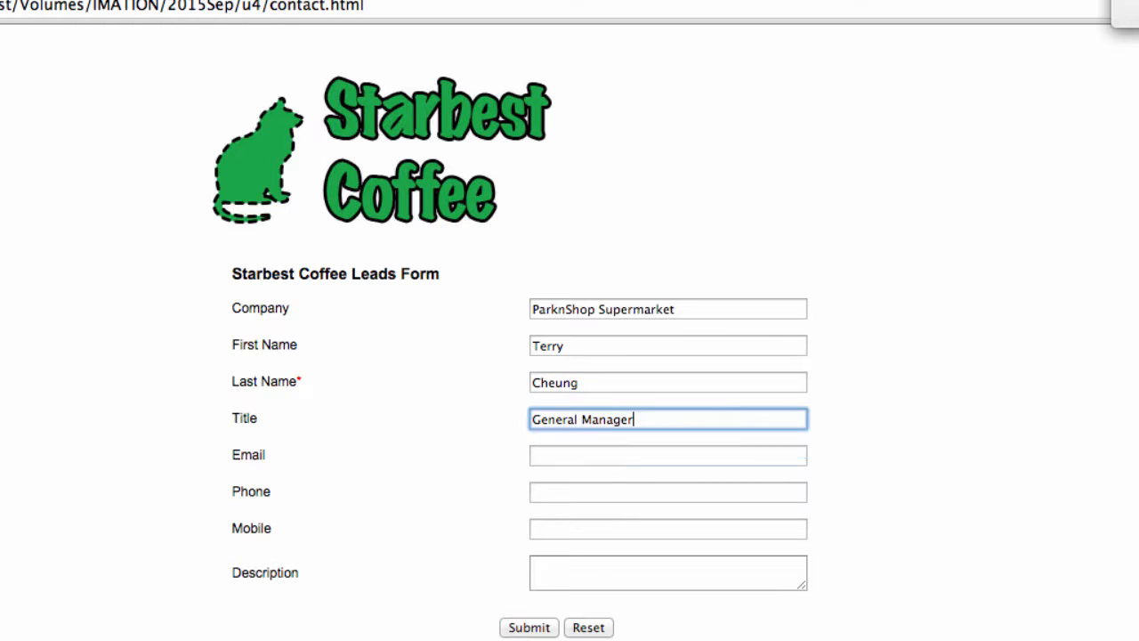
- Fill in the contact's email, phone and mobile, add the coffee-beans description, and submit
key(Tab)
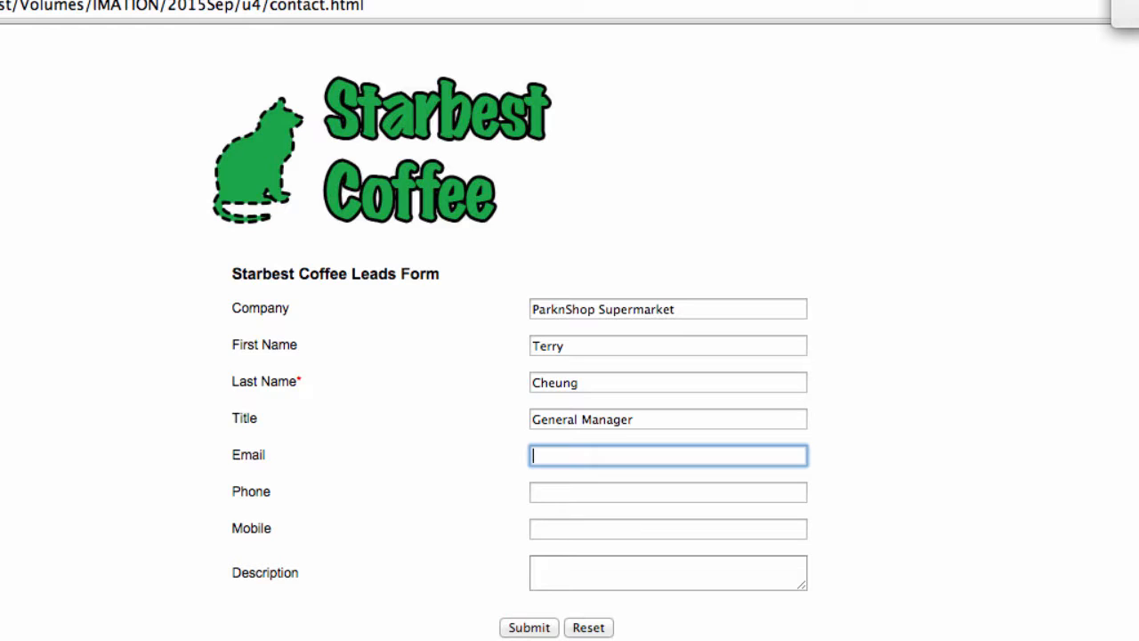
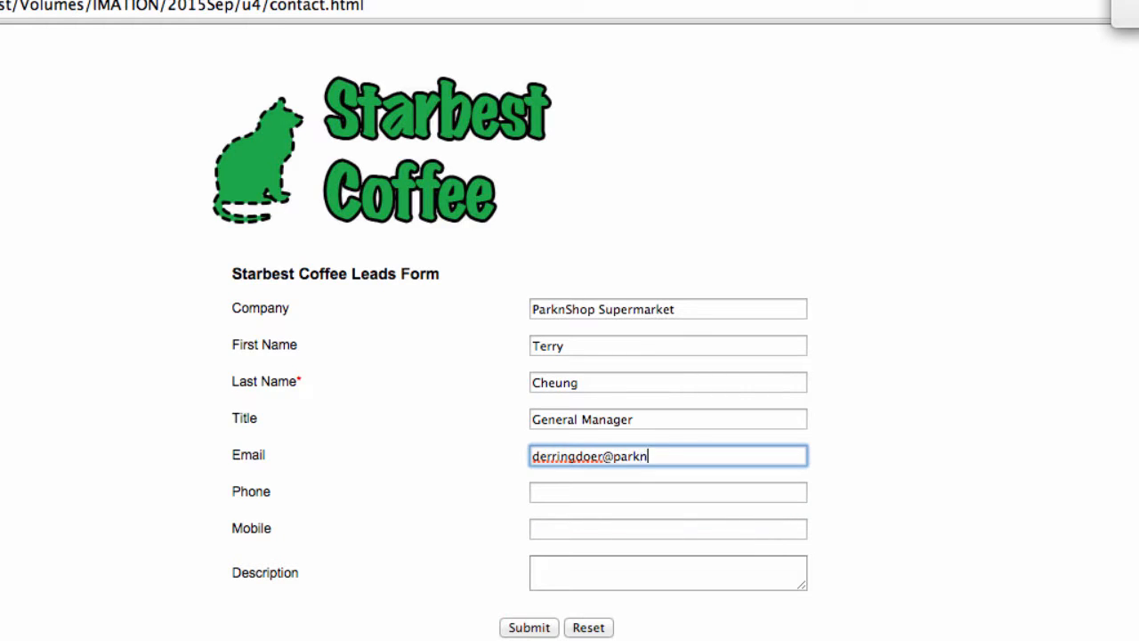
key(Tab)
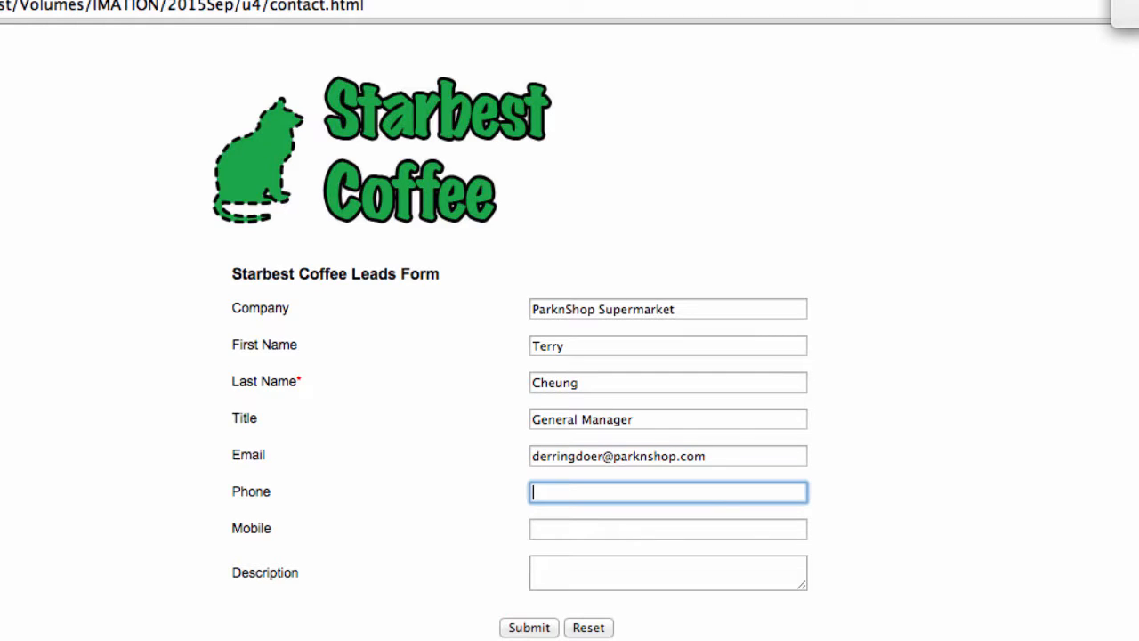
text(555)
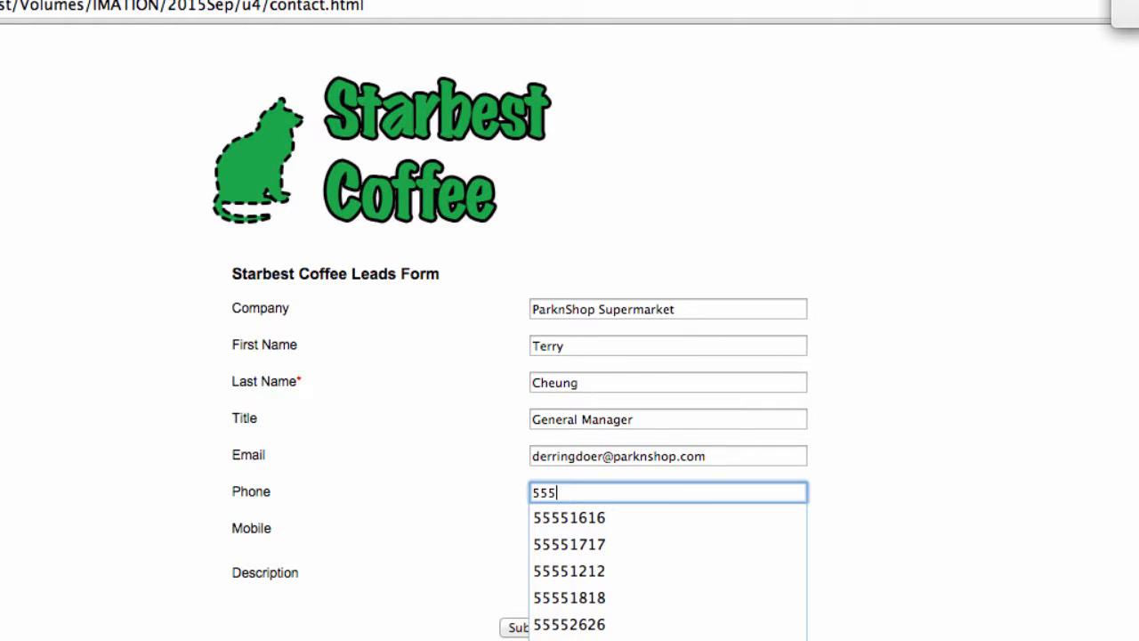
text(52626)
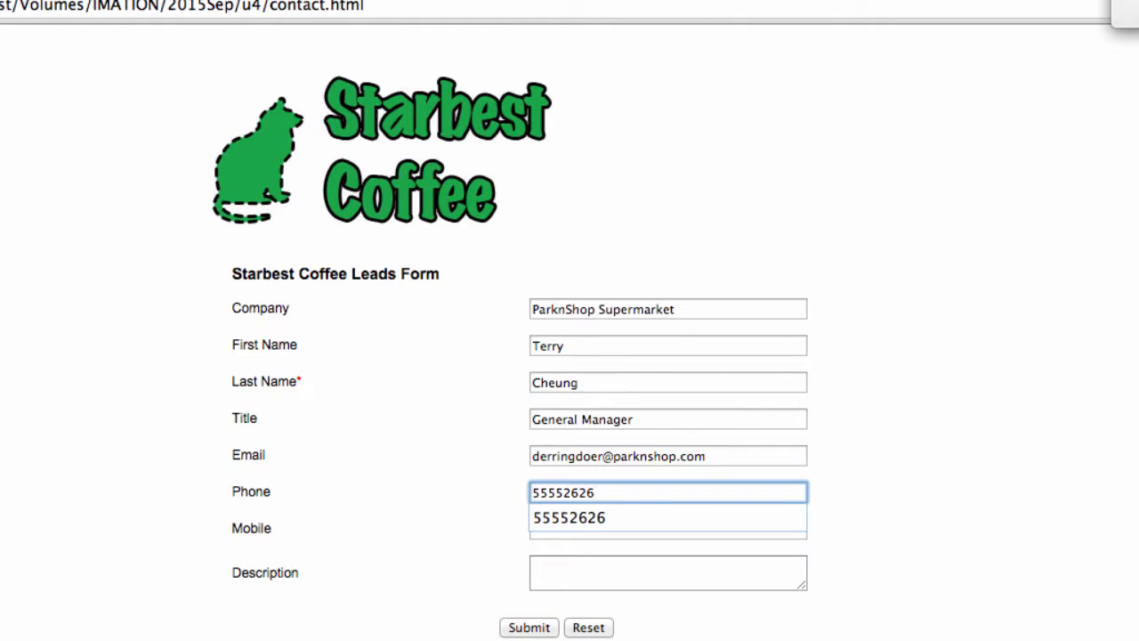
key(Tab)
text(5555)
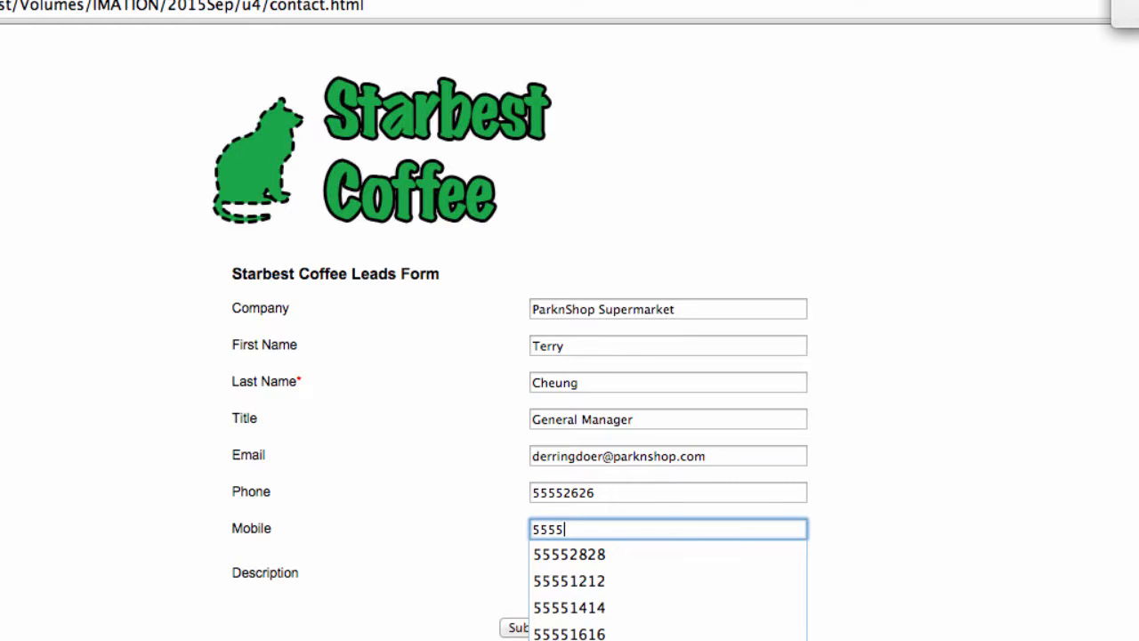
text(71717)
key(Tab)
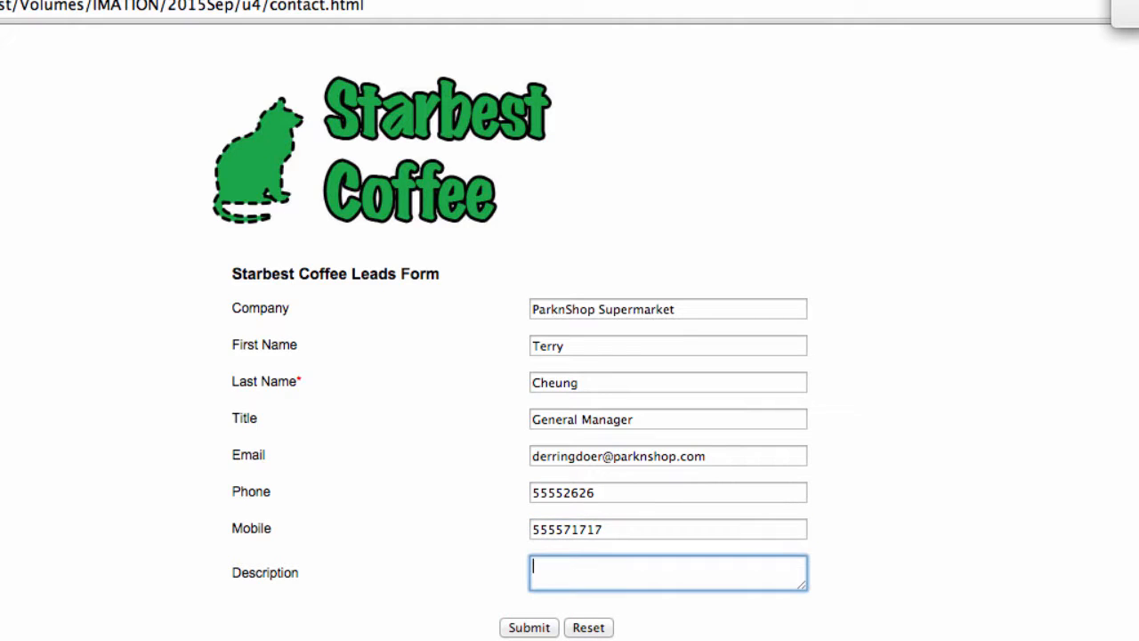
text(I'm looking for )
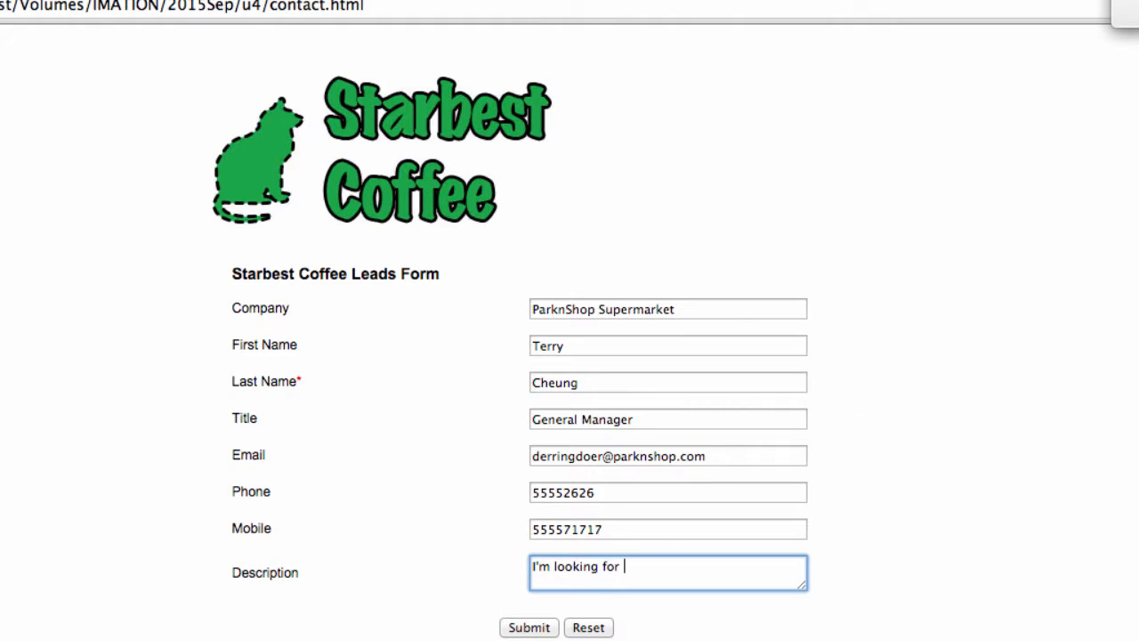
text(Brazilian organic)
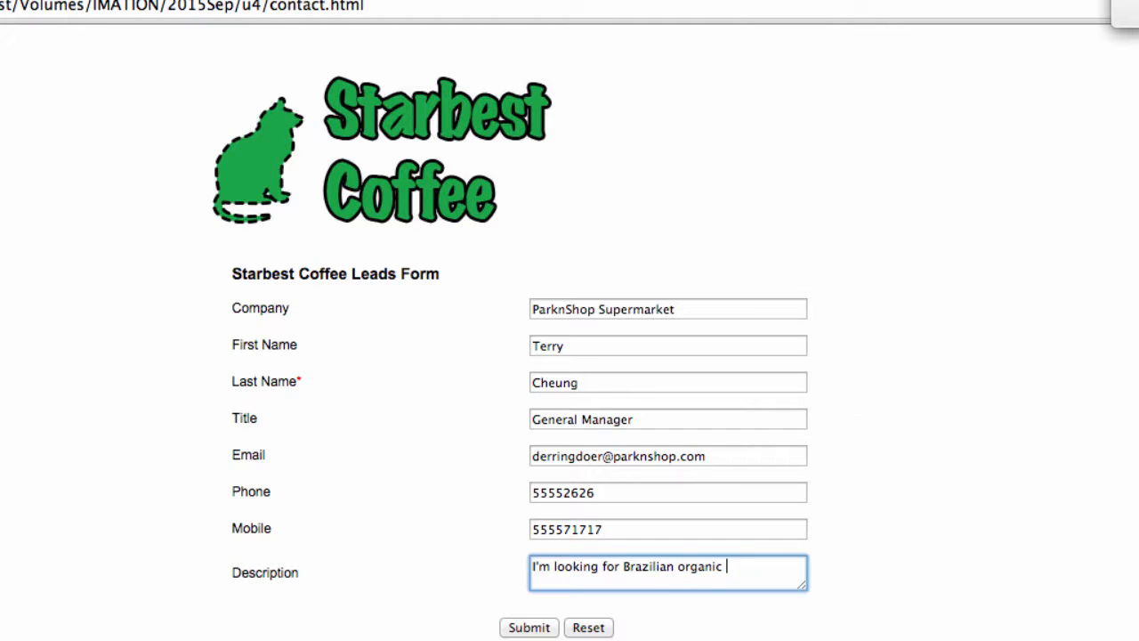
text( coffee beans.)
click(536, 629)
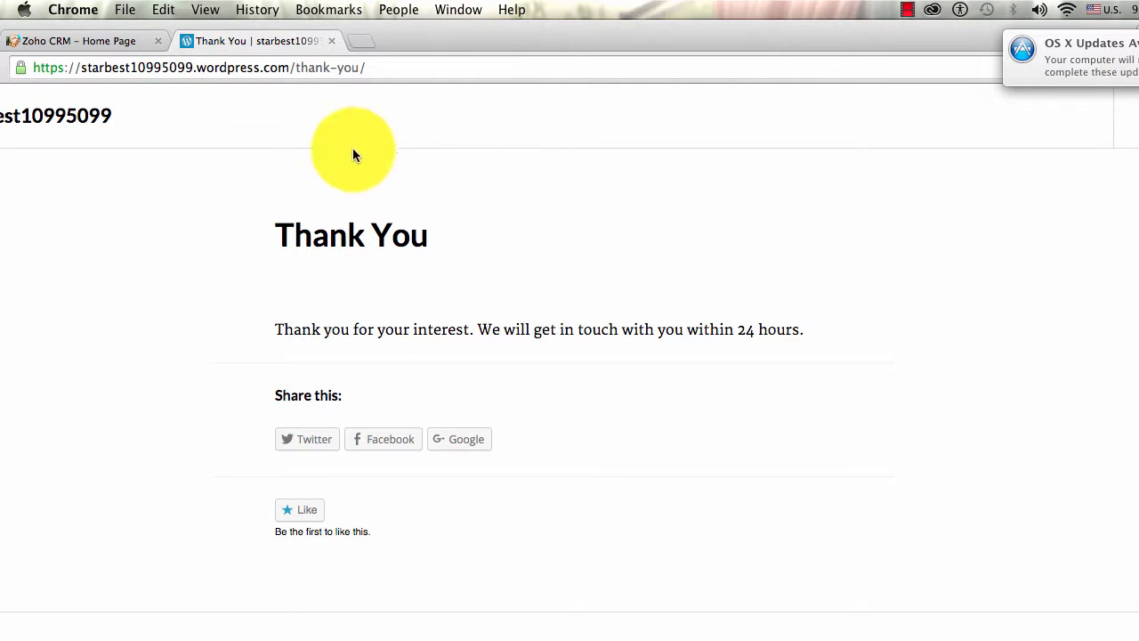
- Leave the Thank You page, return to the Zoho CRM tab and close the Embed options dialog
click(322, 67)
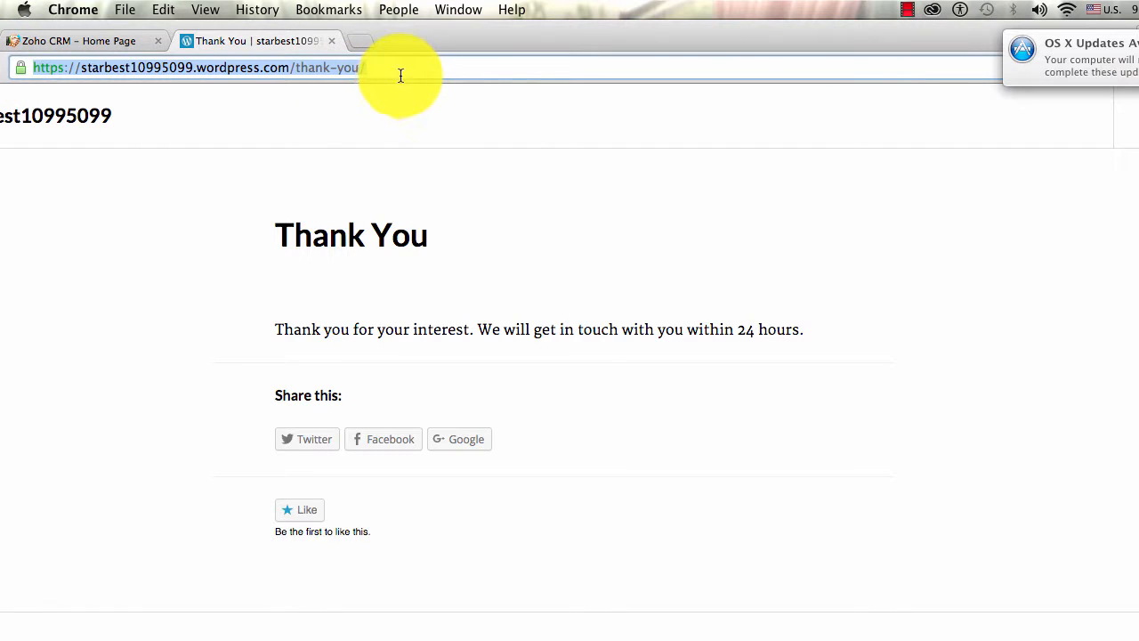
click(757, 414)
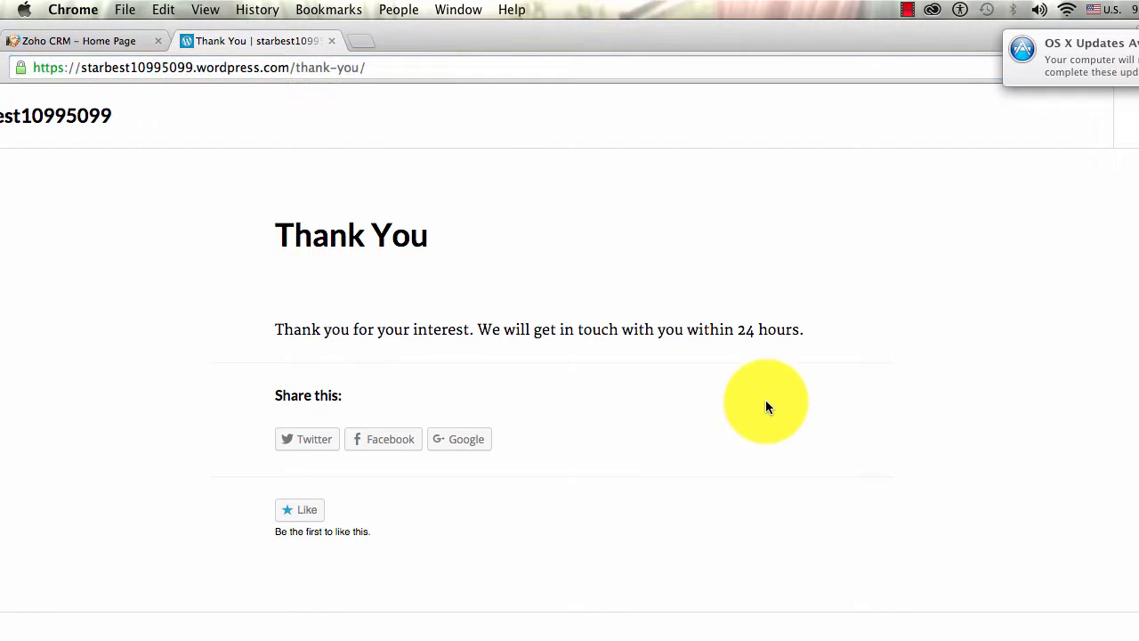
click(106, 39)
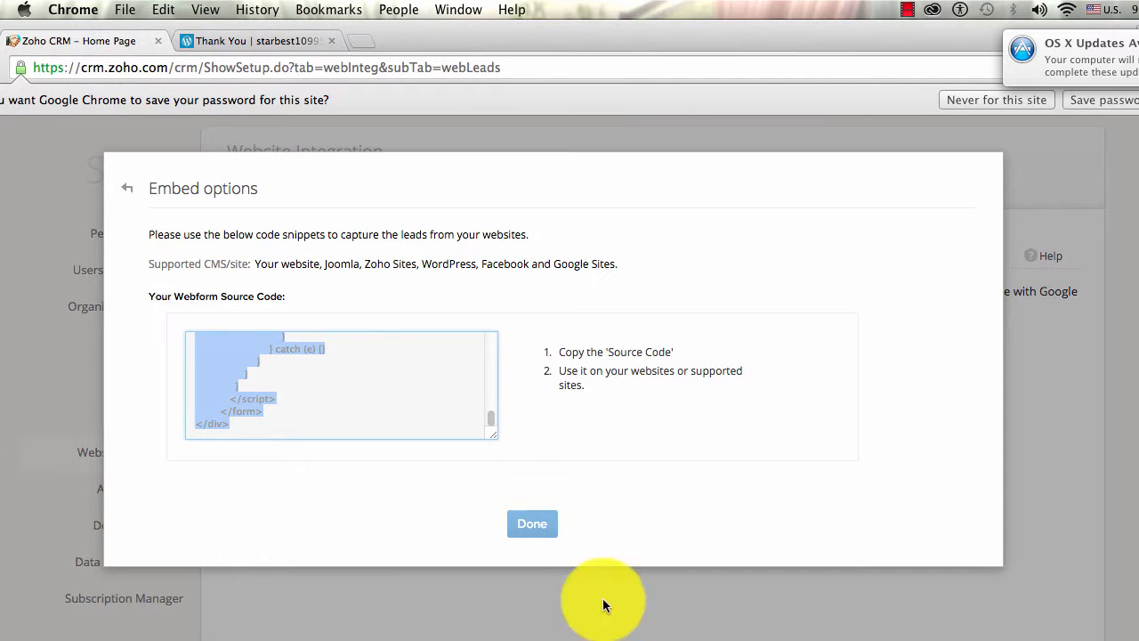
click(530, 527)
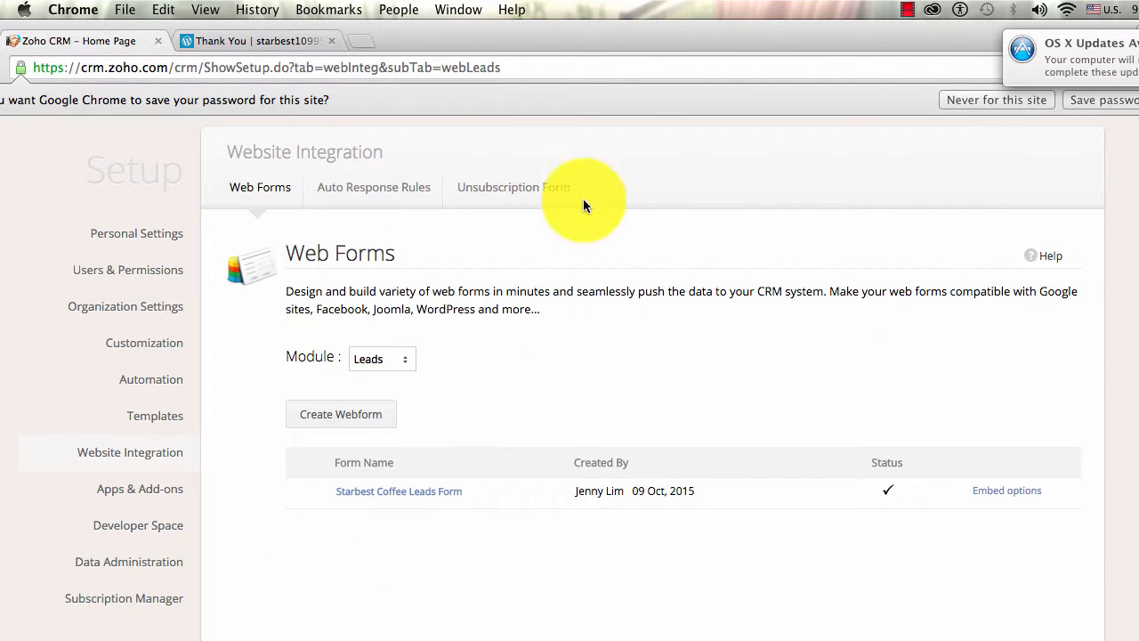
scroll(553, 366, up, 3)
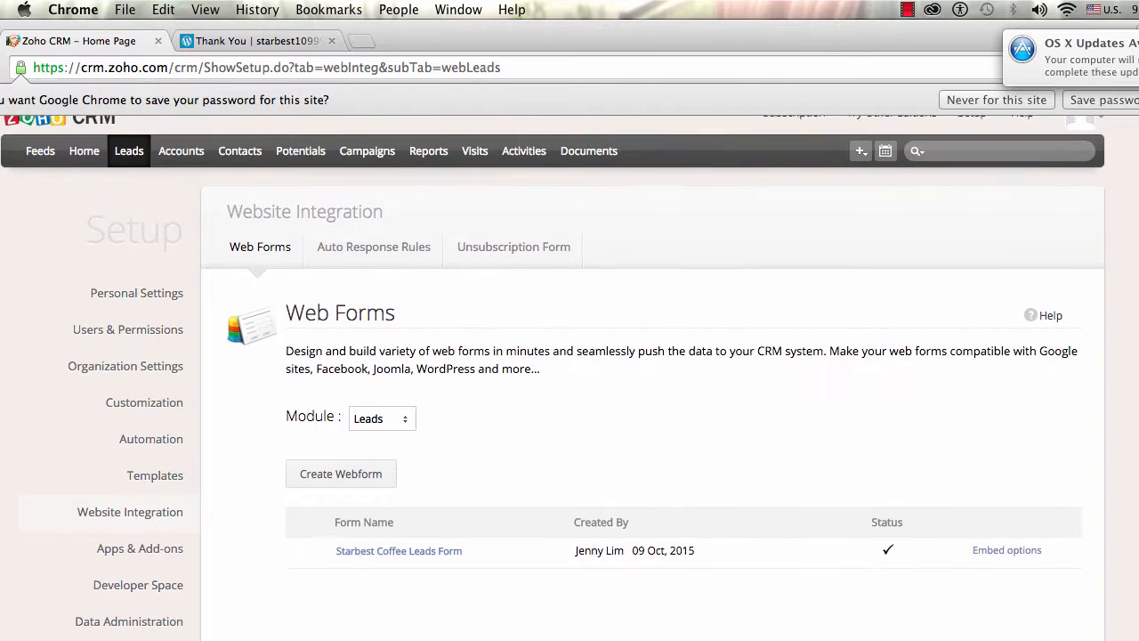
- Show leads awaiting approval via Leads > Lead Tools > Approve Leads and open the ParknShop Supermarket lead
click(134, 177)
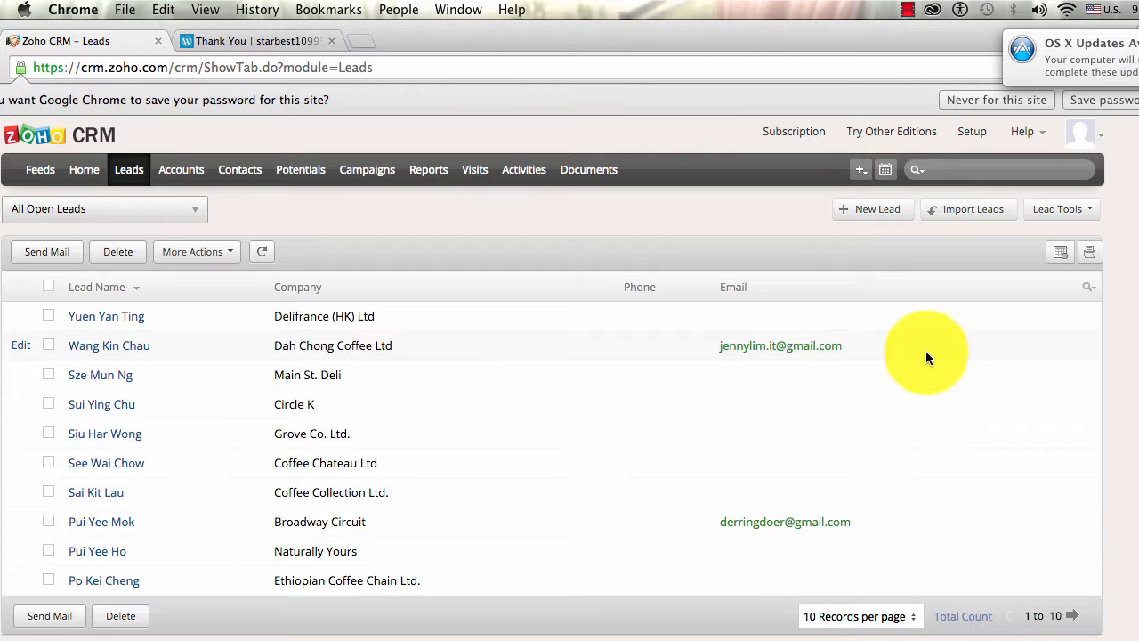
mouse_move(174, 221)
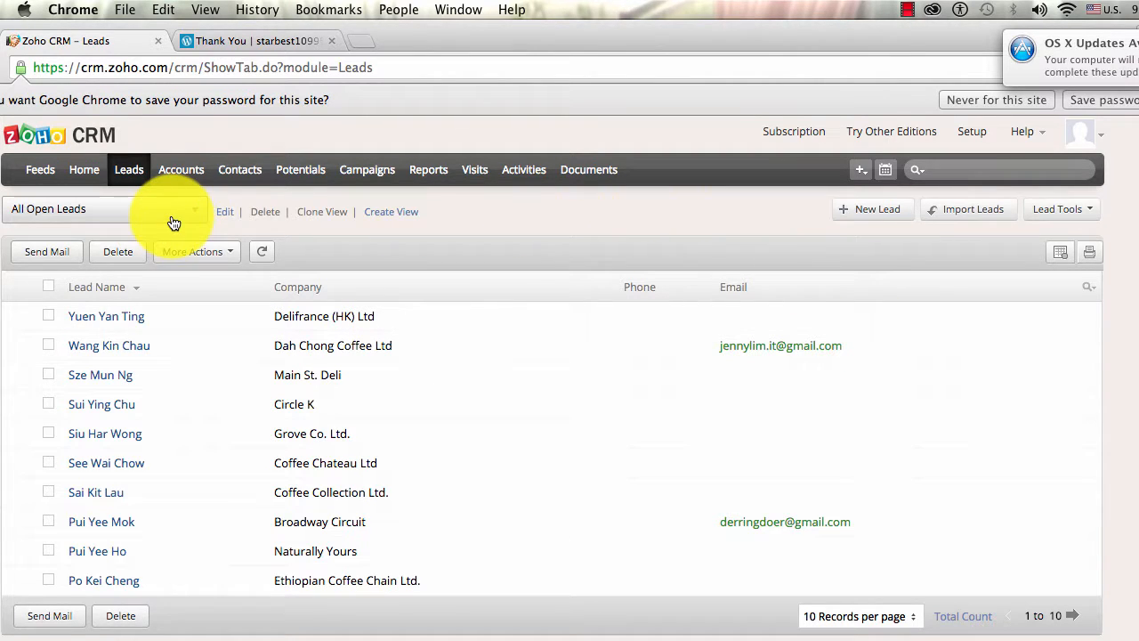
click(1091, 206)
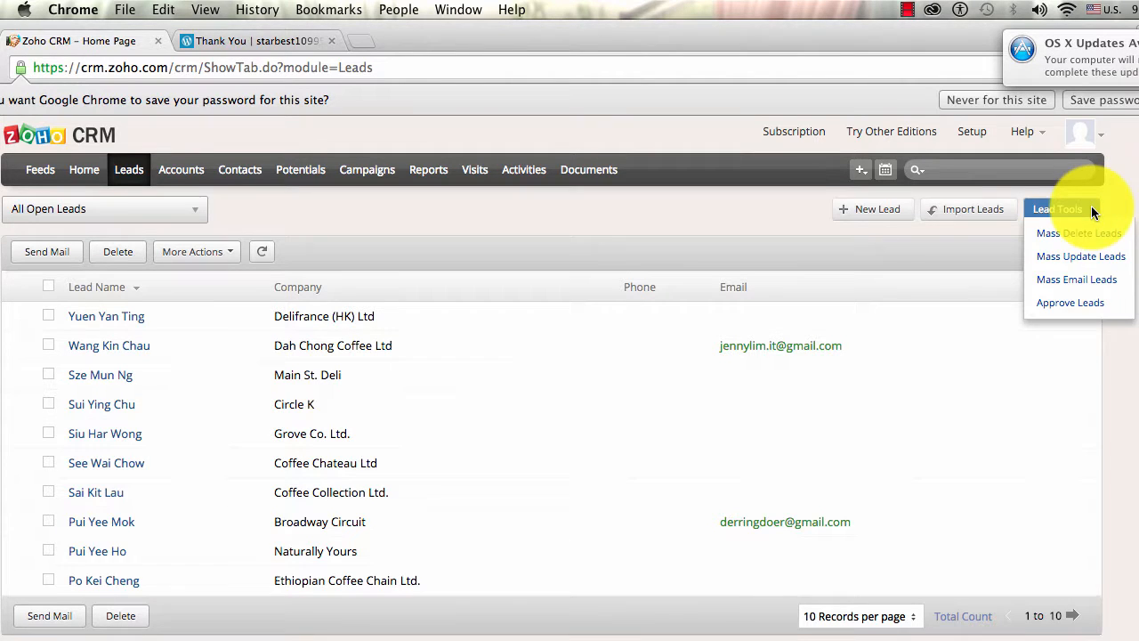
click(1095, 306)
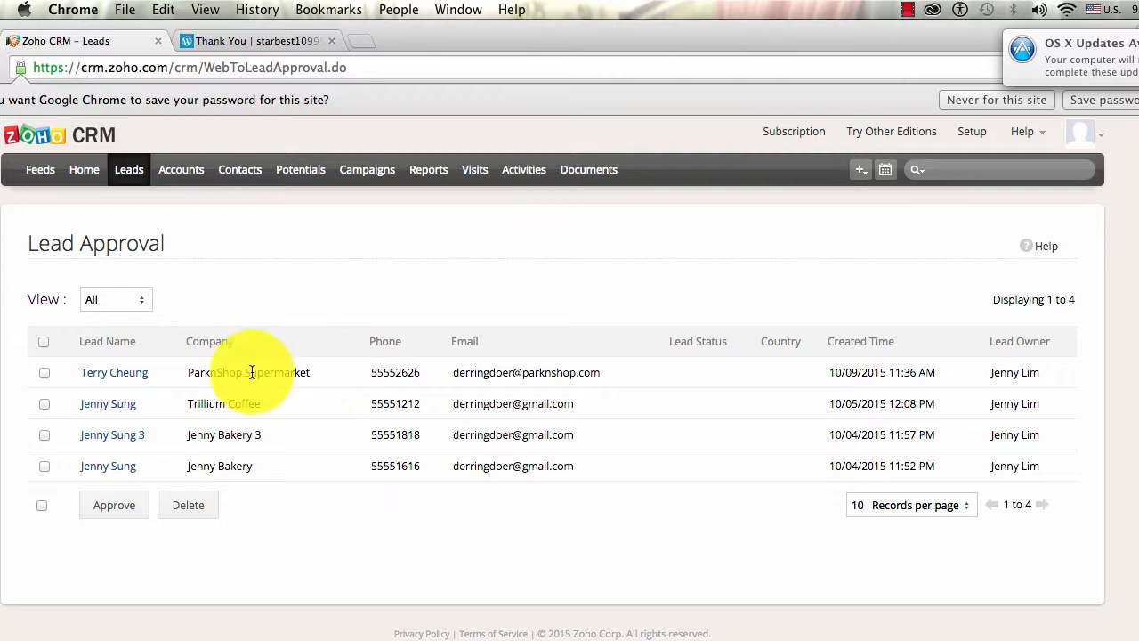
click(111, 380)
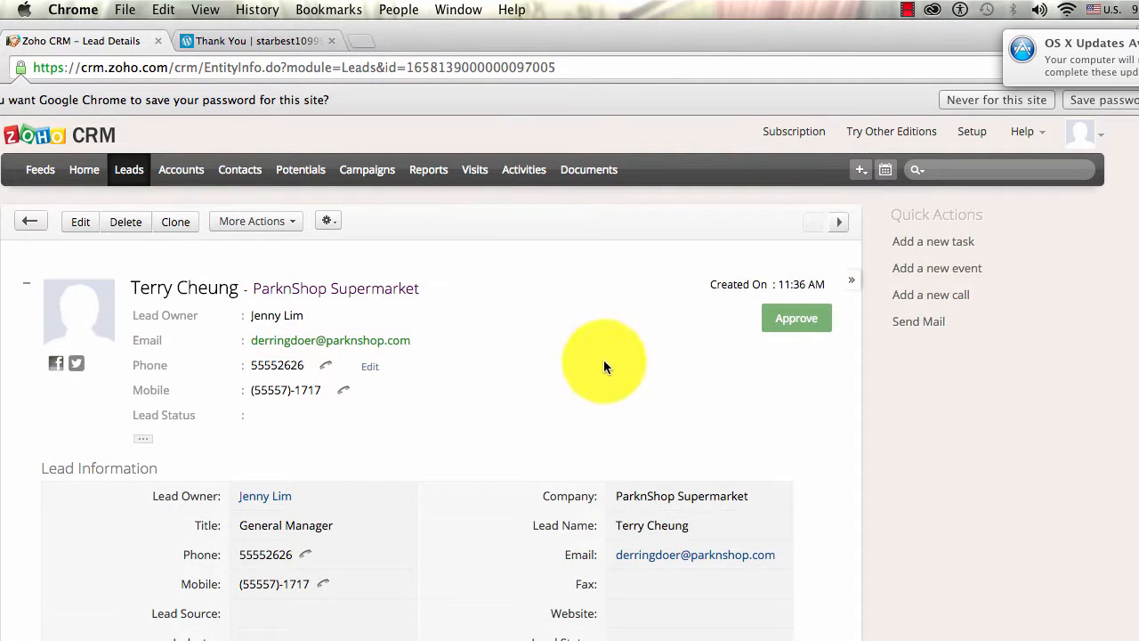
- Review the ParknShop Supermarket lead's request for Brazilian organic coffee beans and approve it
scroll(569, 374, down, 5)
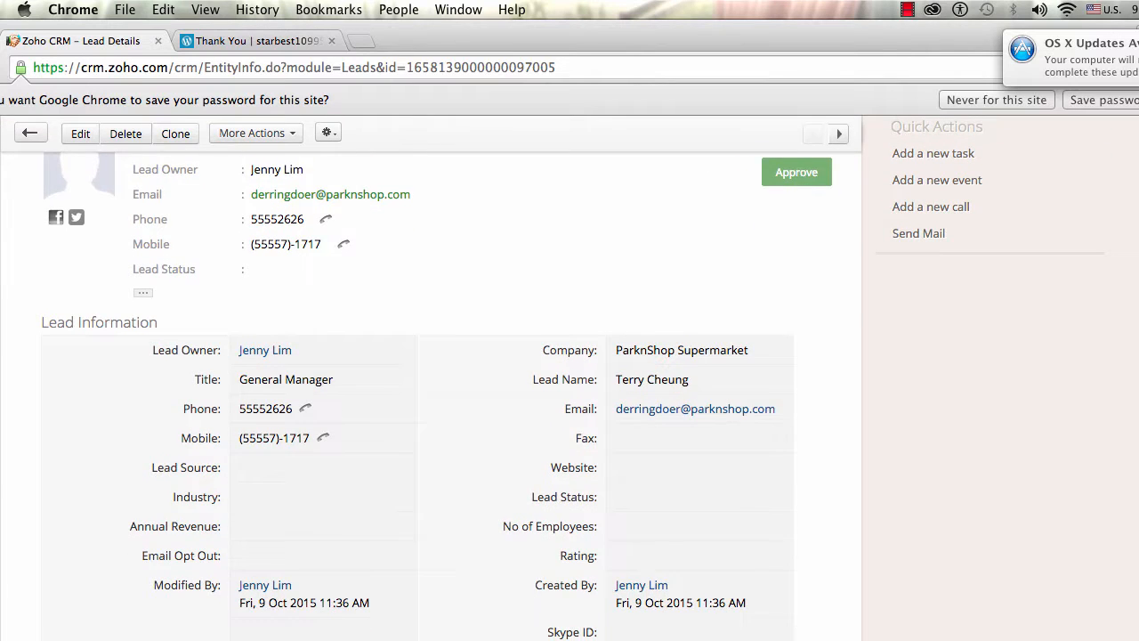
scroll(427, 383, down, 3)
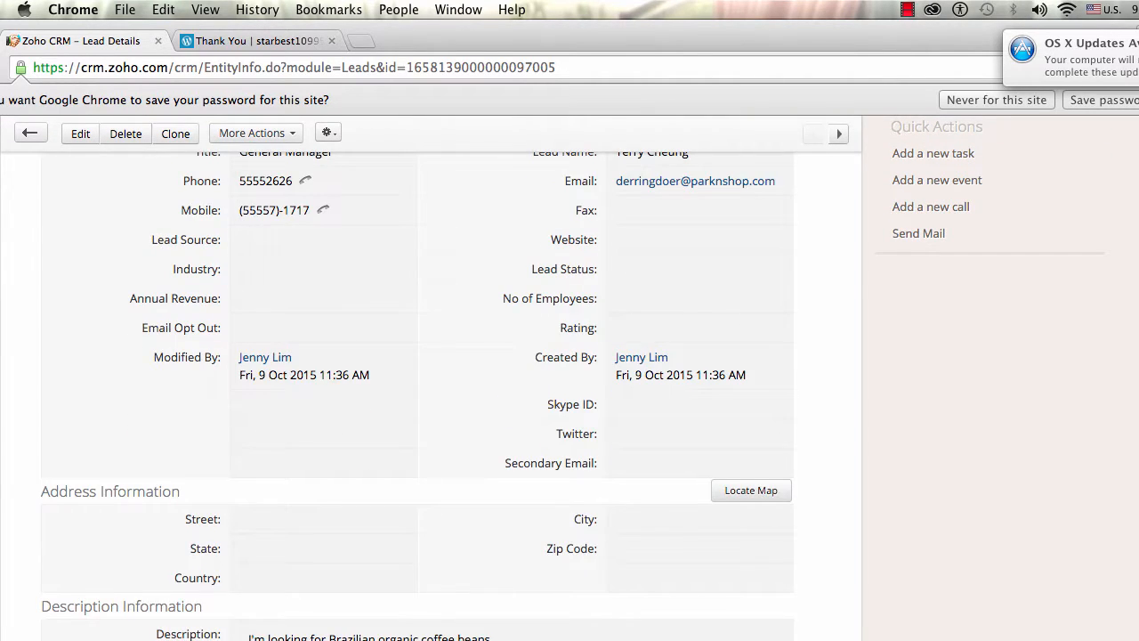
scroll(722, 431, down, 7)
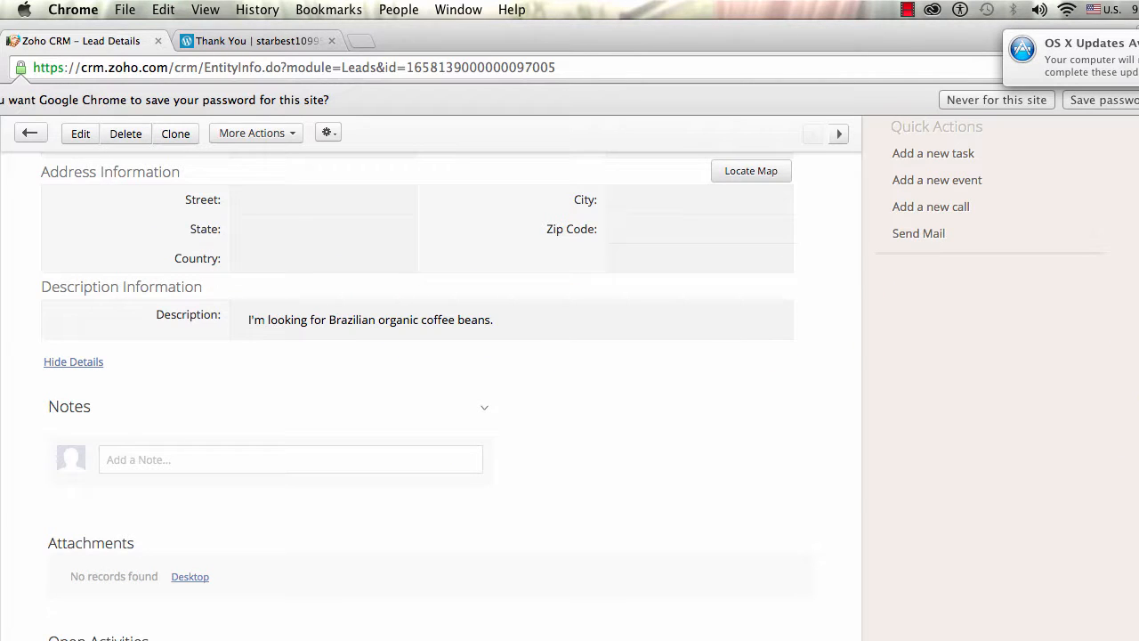
scroll(427, 383, up, 10)
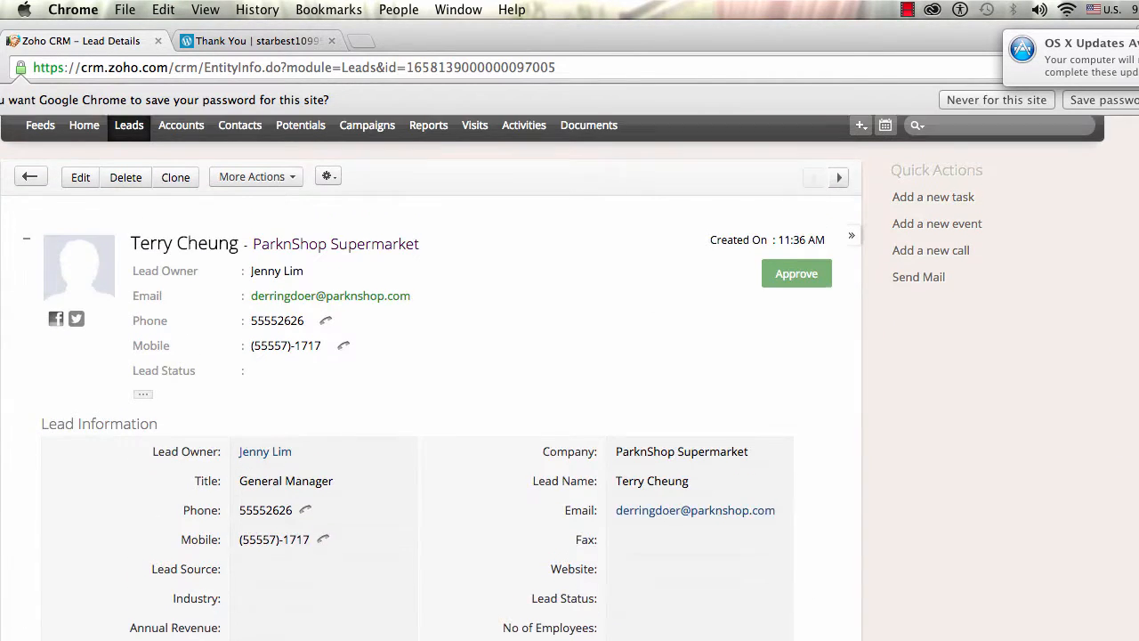
scroll(551, 378, up, 2)
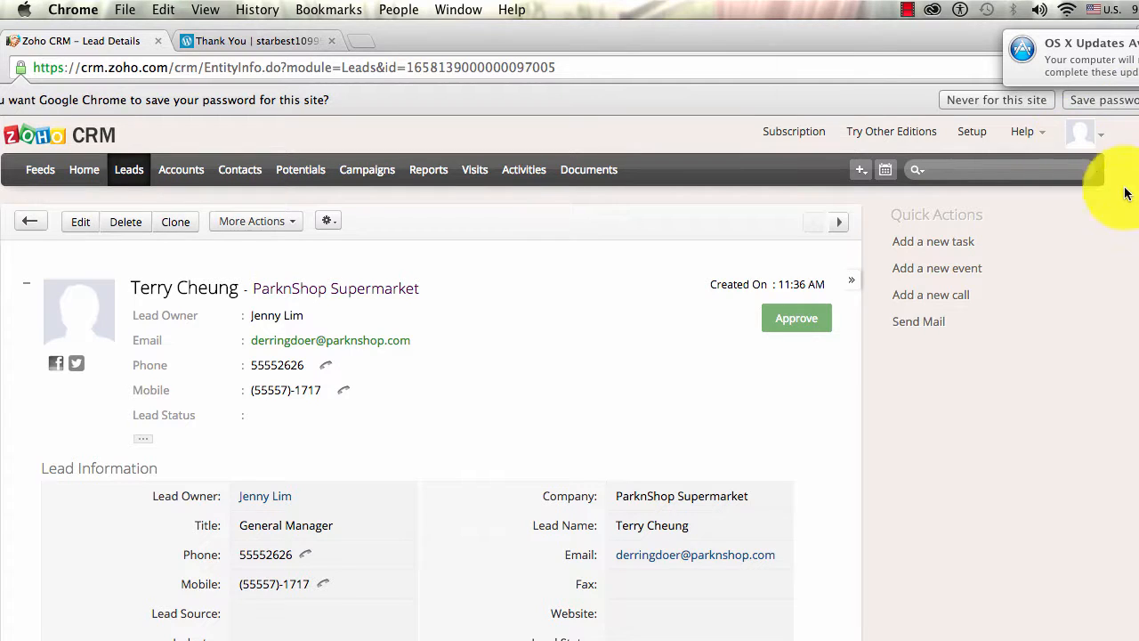
click(798, 320)
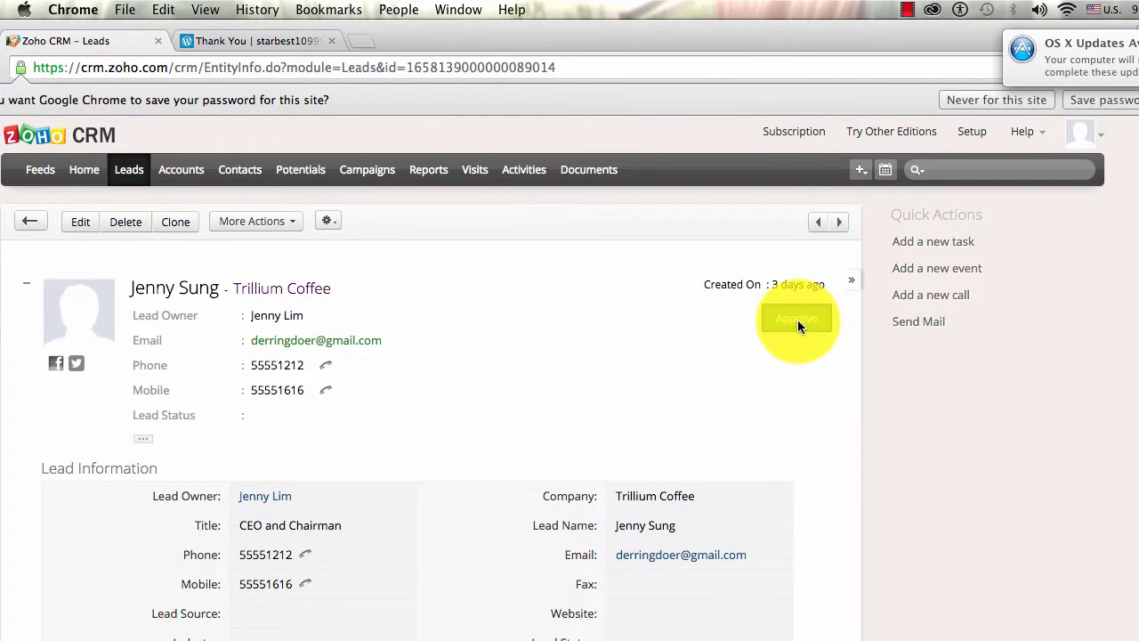
- Page through All Open Leads to leads 21–25 and refresh to show ParknShop Supermarket
click(130, 173)
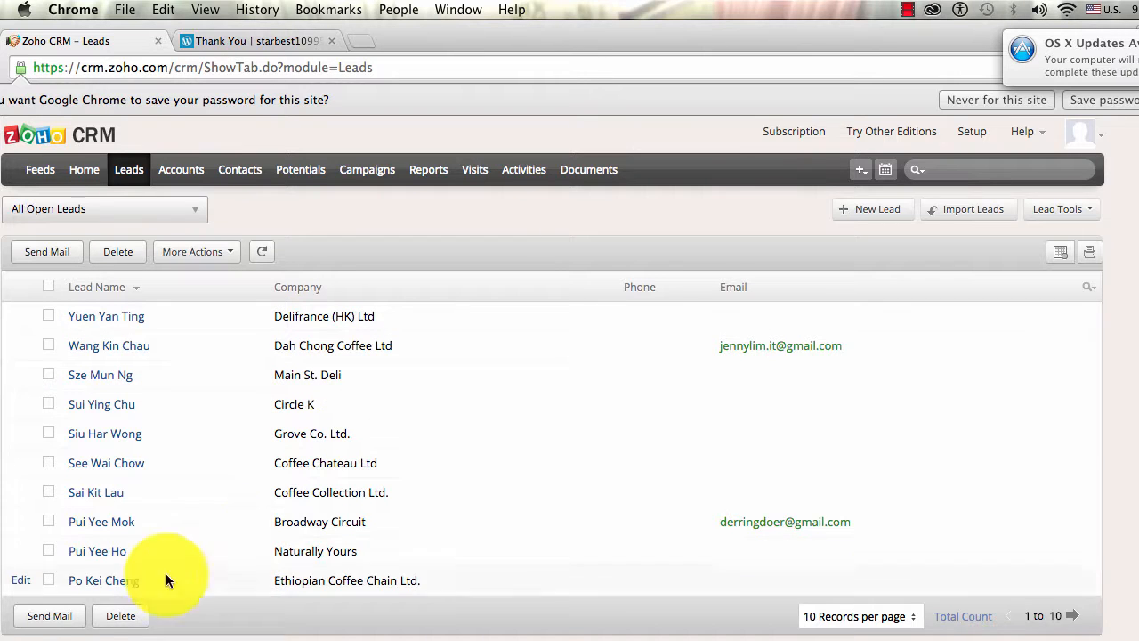
click(1066, 615)
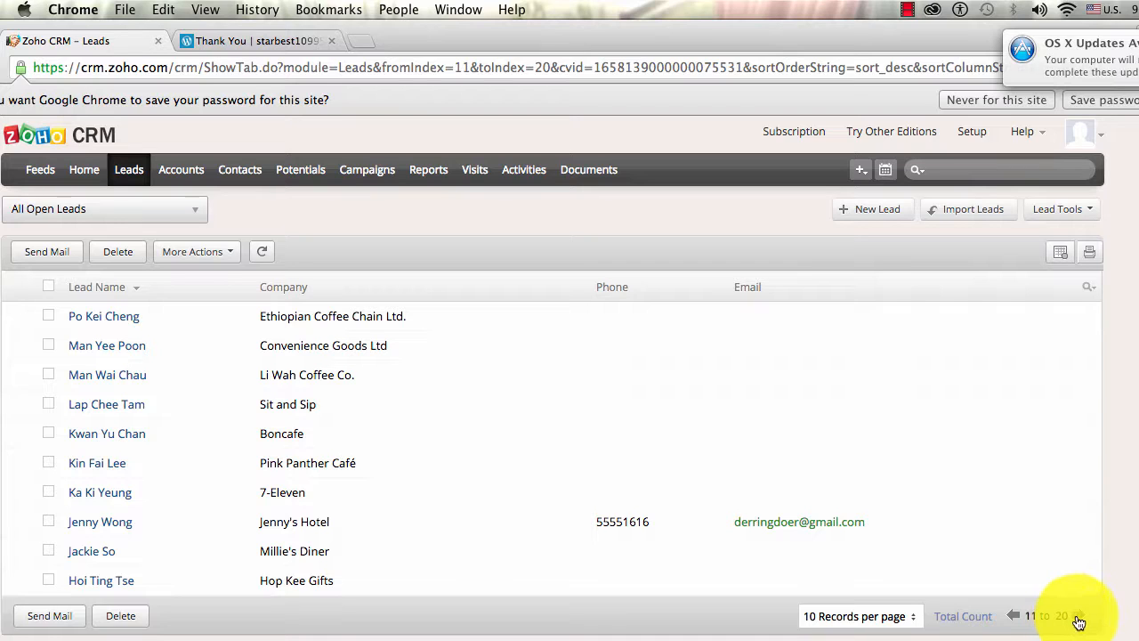
click(1079, 615)
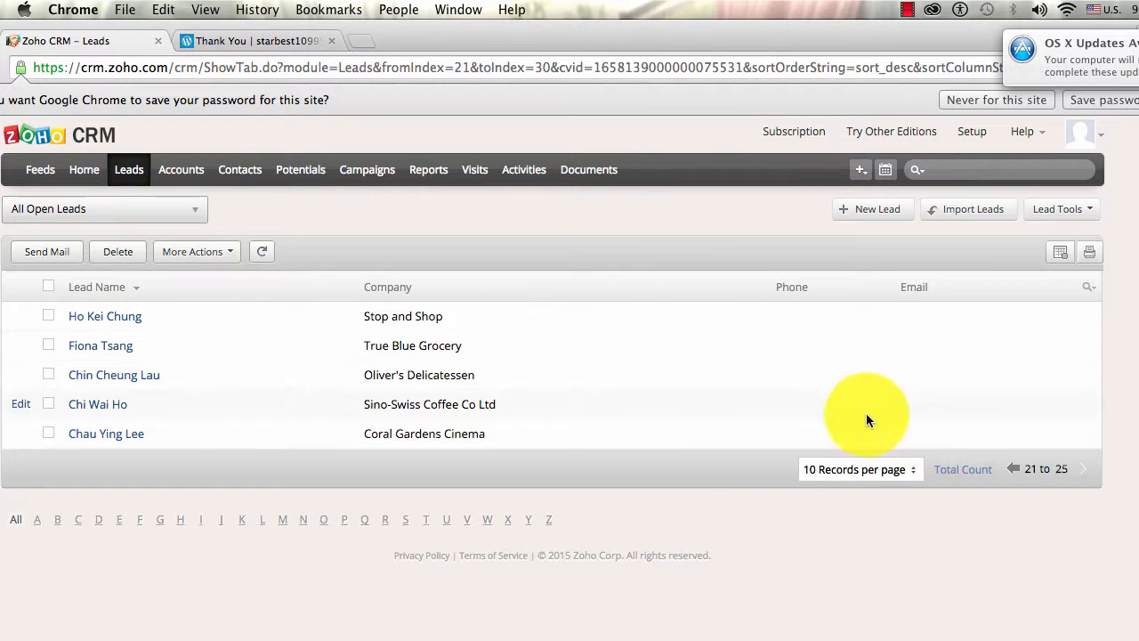
click(260, 259)
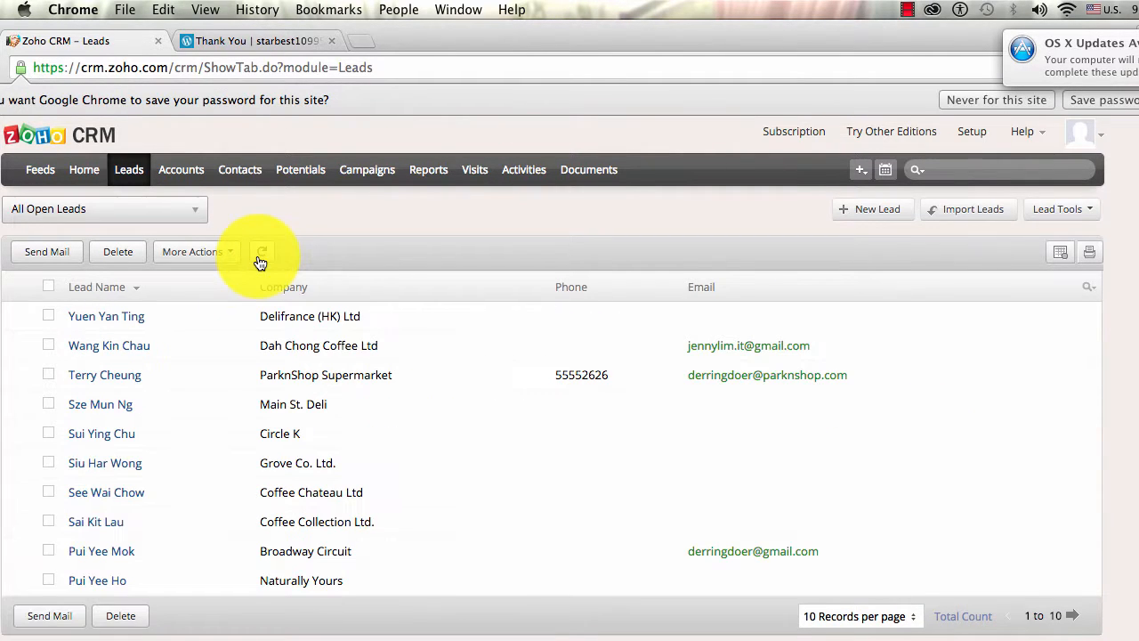